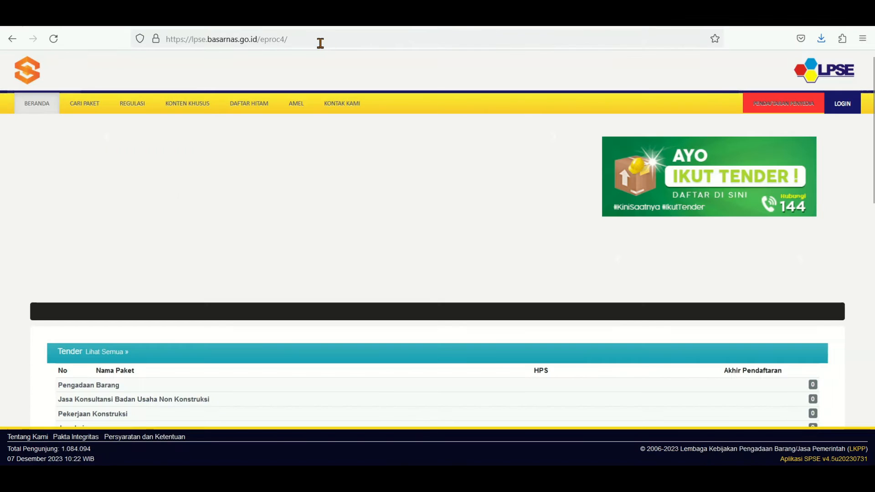
Sign in to the LPSE site as a Non Penyedia user.
click(842, 103)
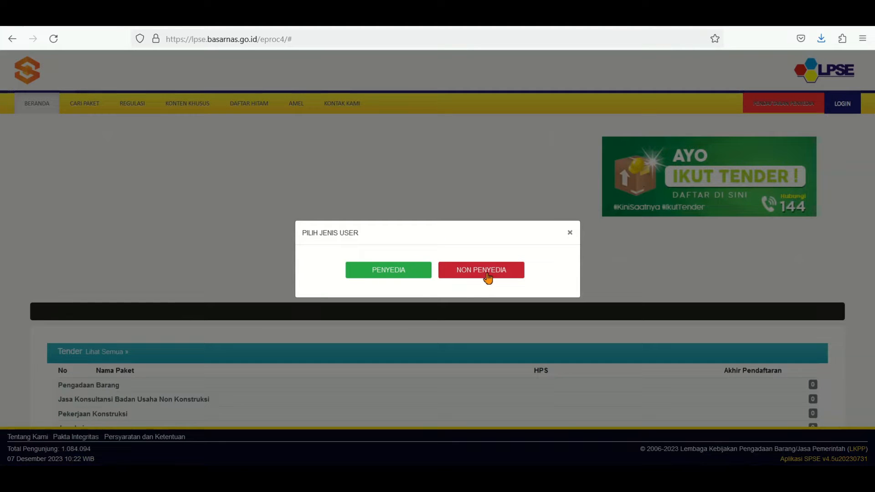
click(487, 277)
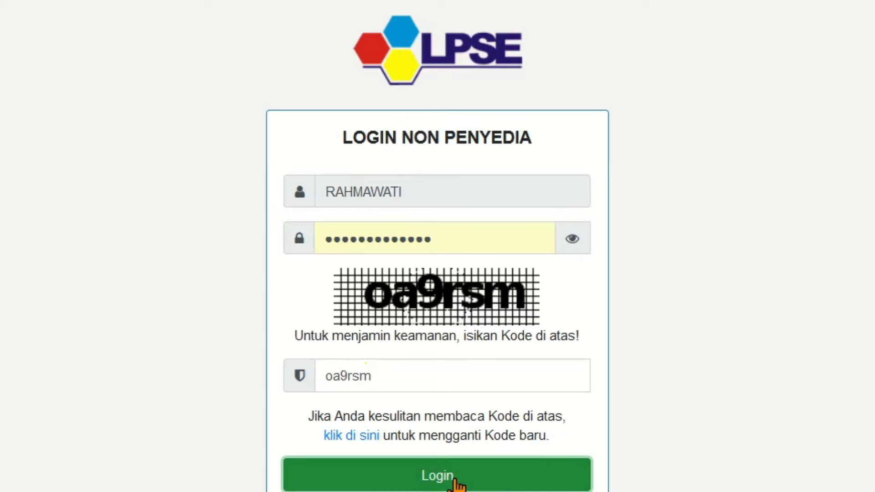
click(513, 482)
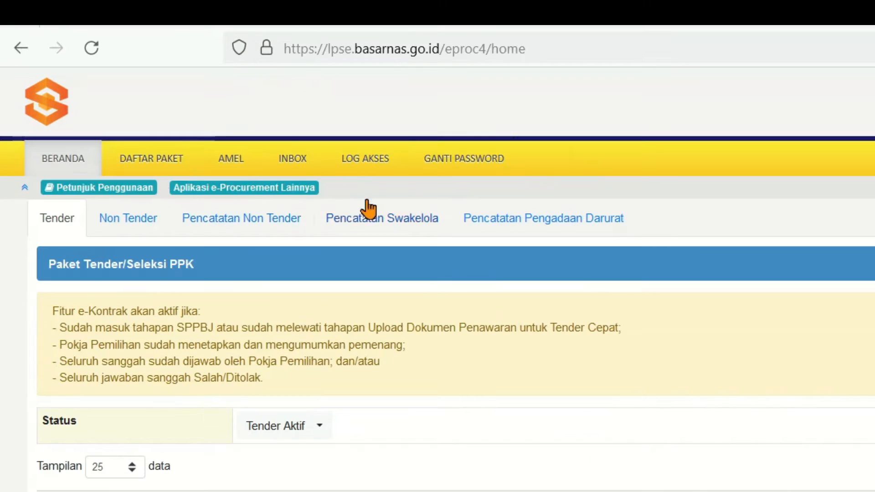
Go to the other e-Procurement applications and enter the SiRUP production application.
click(240, 189)
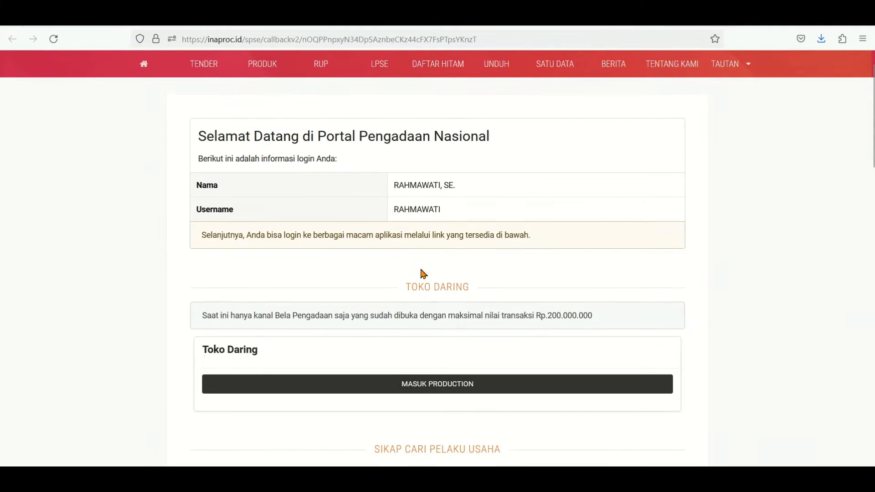
scroll(423, 273, down, 4)
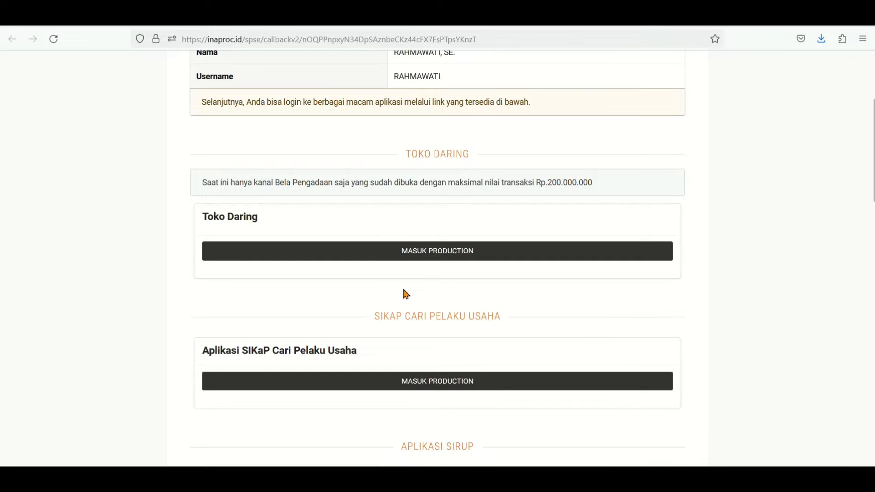
scroll(402, 290, down, 4)
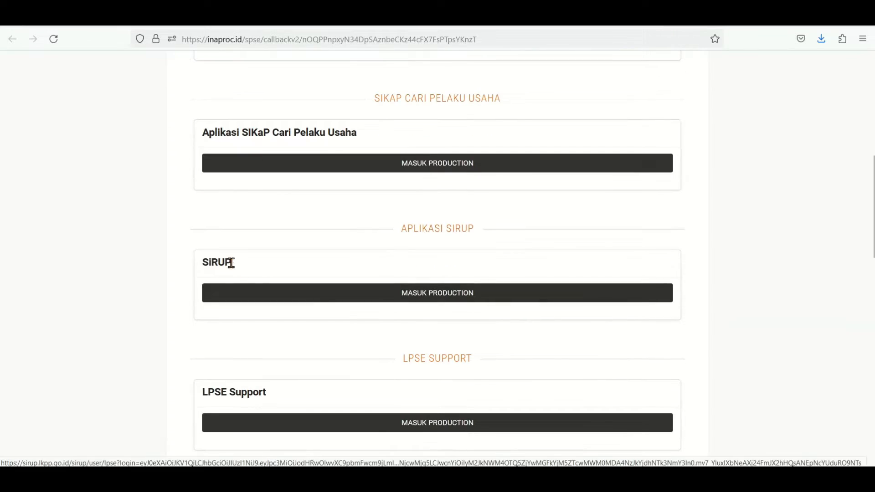
click(438, 300)
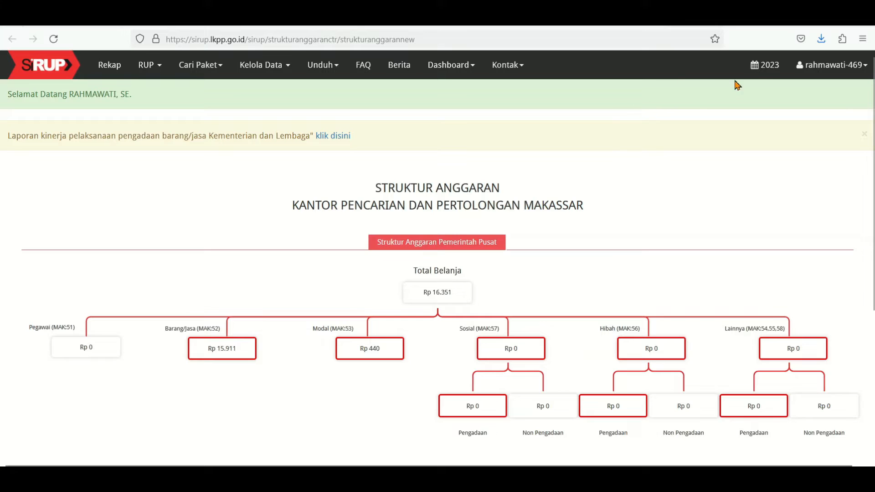
Switch the budget year to 2024 and open the Rencana Kerja Anggaran page.
click(768, 72)
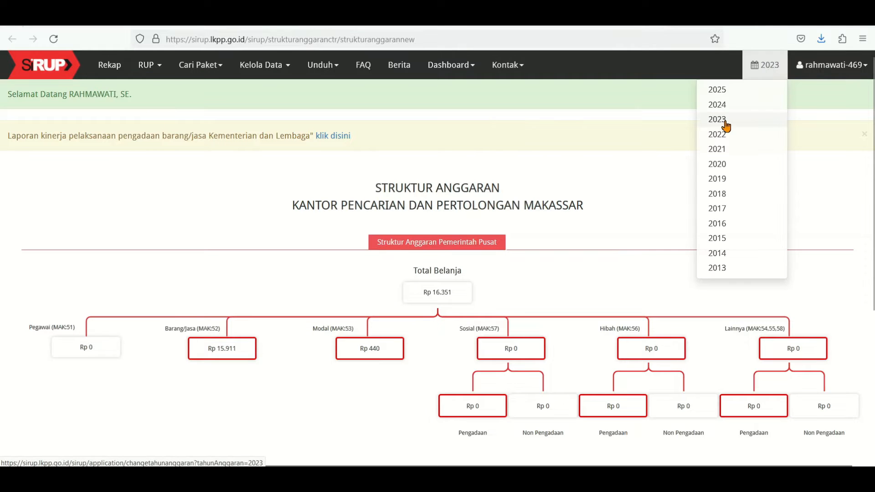
click(720, 107)
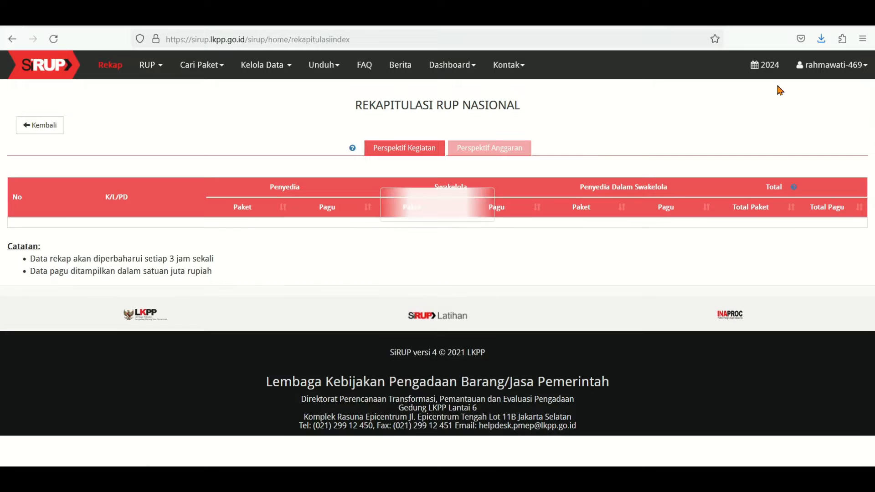
click(160, 72)
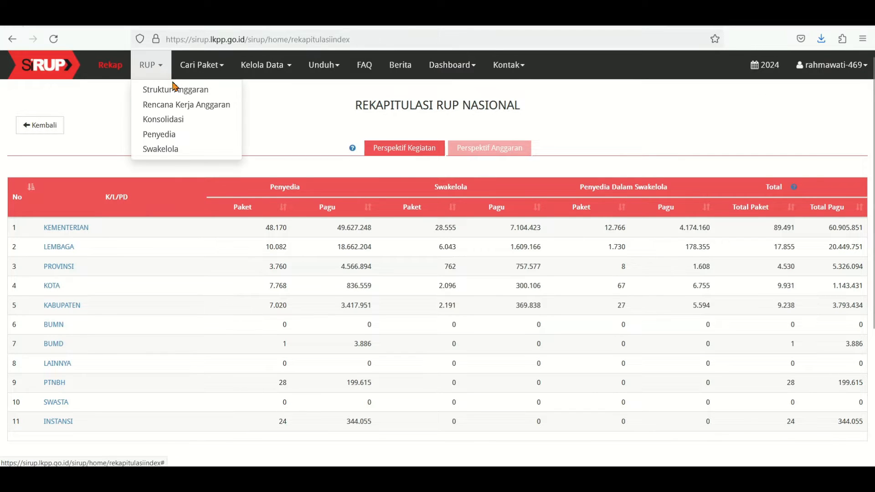
click(183, 111)
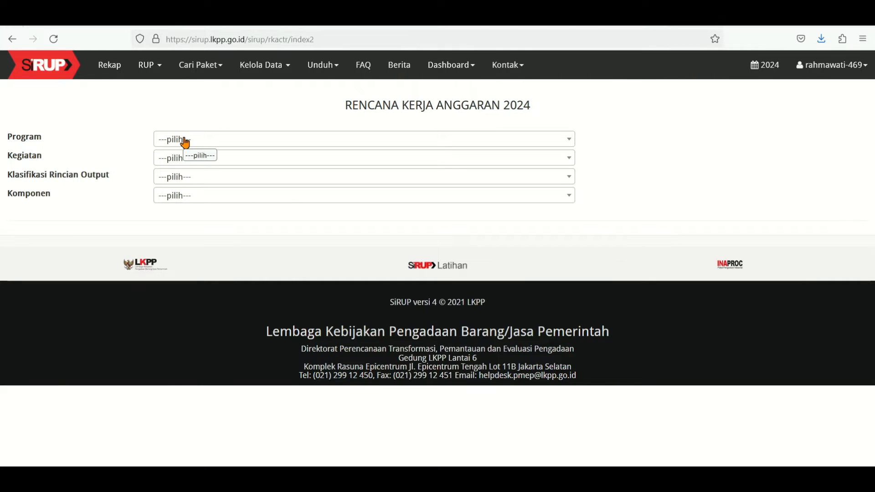
Select program [WA], activity [3941], output classification [EBA] and component [002] Operasional dan Pemeliharaan Kantor for the work plan.
click(184, 141)
click(197, 196)
click(199, 158)
click(206, 216)
click(202, 179)
click(207, 235)
click(210, 196)
click(222, 254)
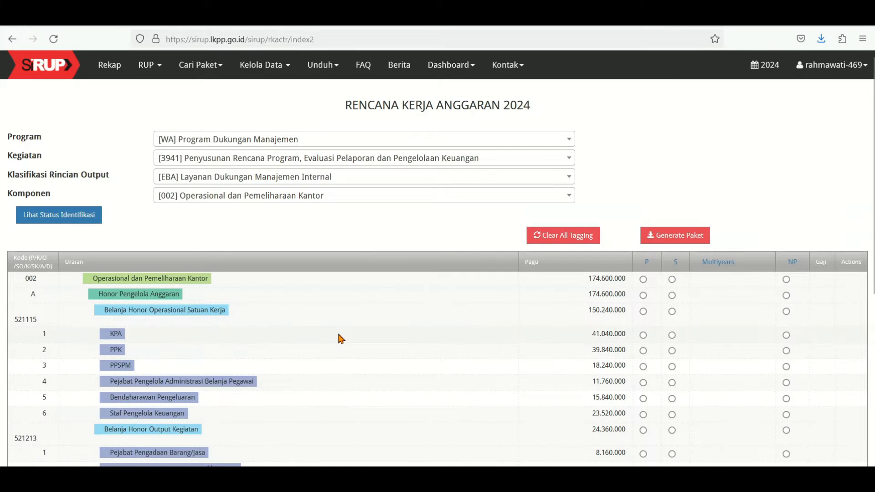
Examine the budget lines and the identification status of the Operasional dan Pemeliharaan Kantor component.
scroll(338, 337, down, 3)
scroll(337, 337, up, 2)
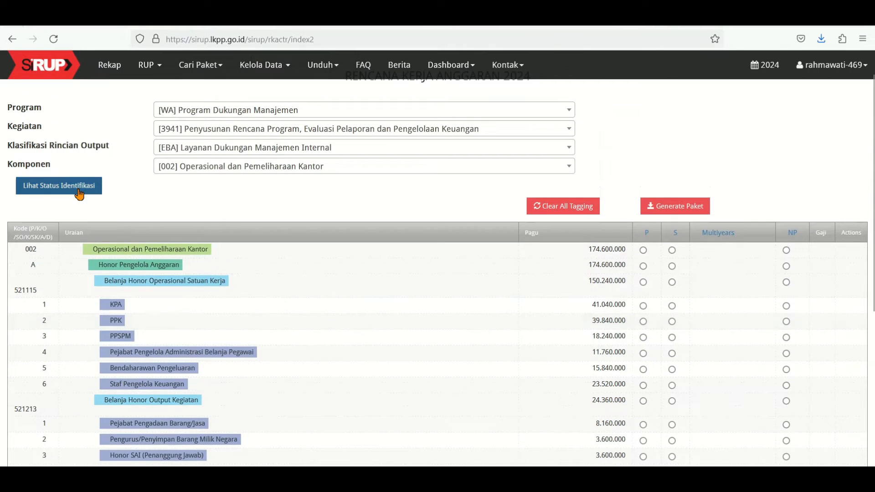
click(59, 186)
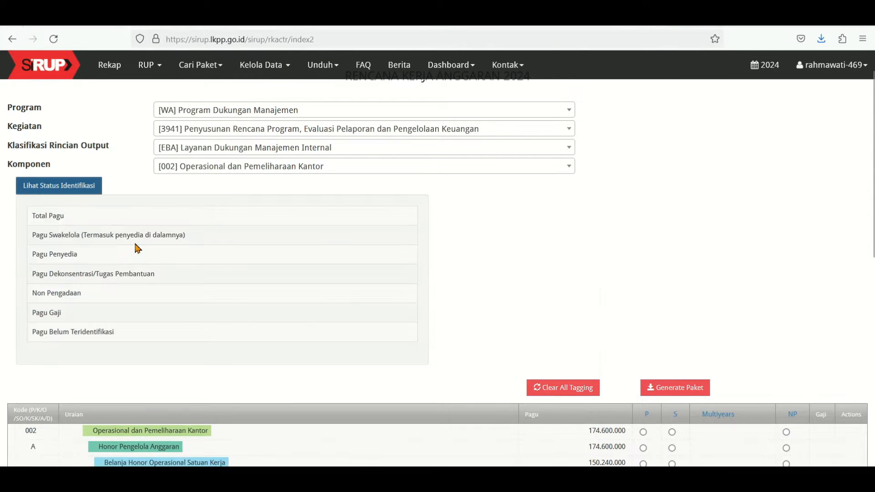
click(54, 190)
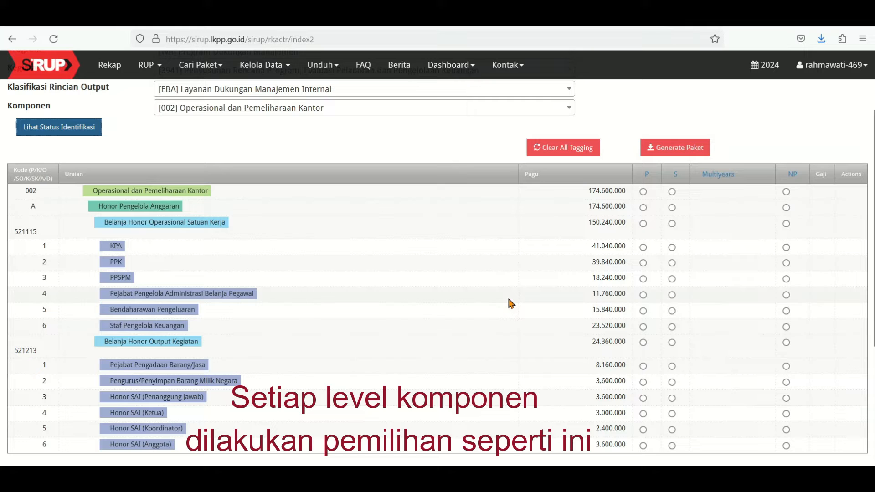
scroll(340, 310, down, 2)
scroll(340, 311, up, 2)
scroll(613, 342, down, 1)
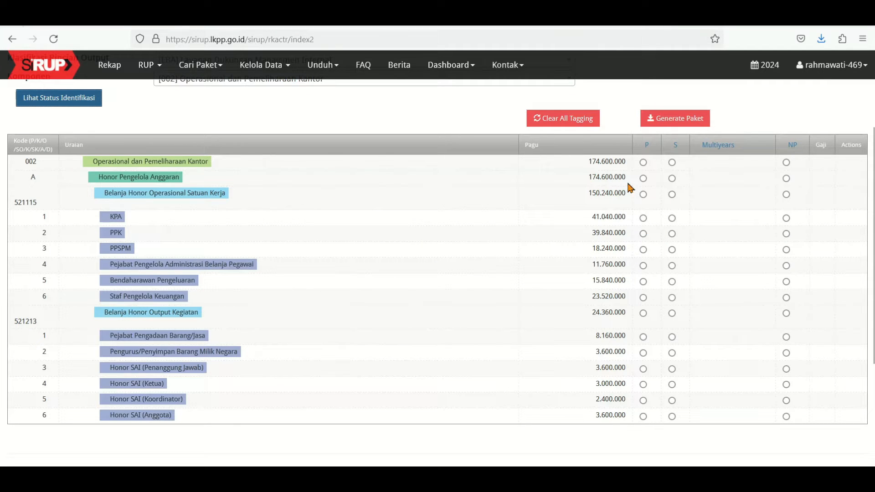
Tag the whole component 002 Operasional dan Pemeliharaan Kantor as S (Swakelola) and generate its package.
click(672, 164)
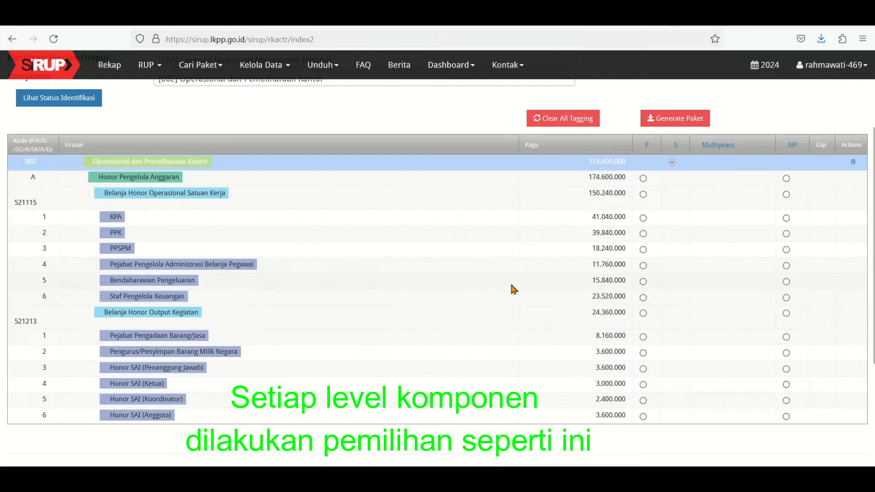
scroll(627, 364, down, 1)
scroll(633, 363, up, 2)
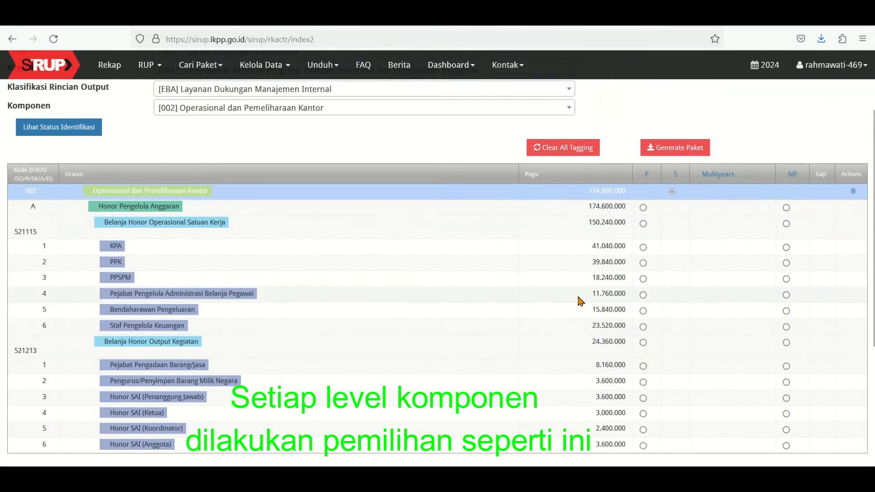
scroll(579, 301, down, 1)
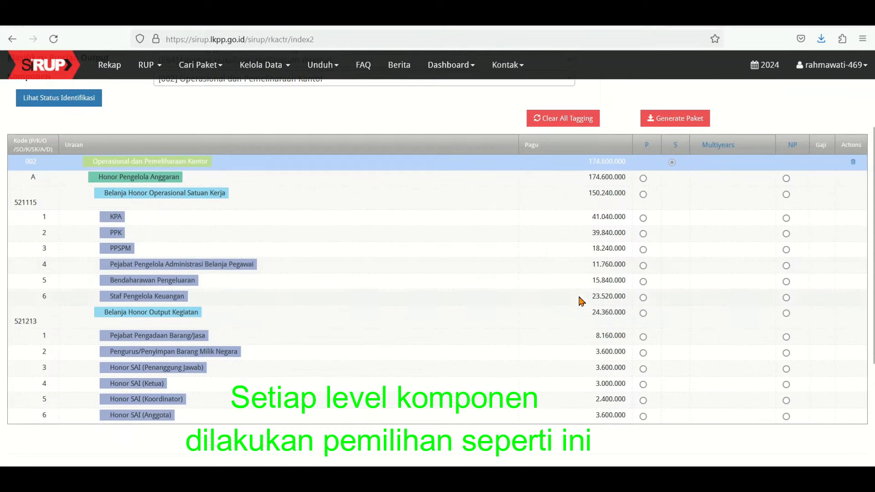
click(680, 122)
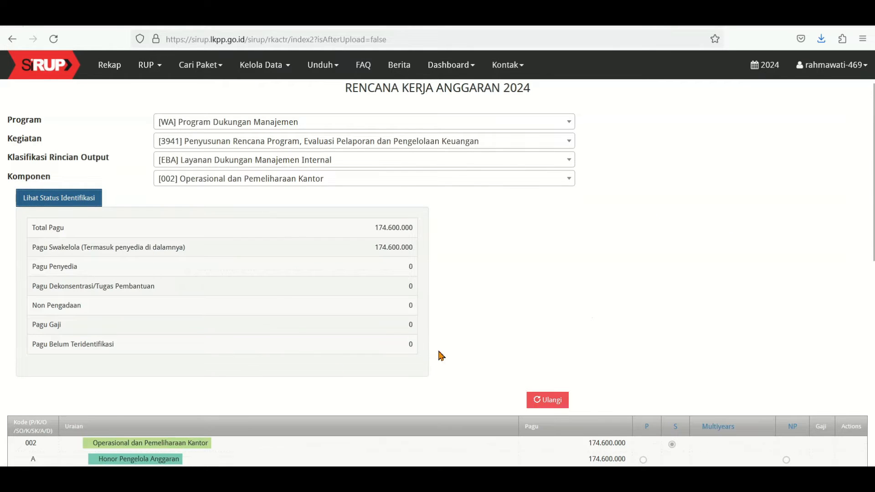
Review the identification status of component 002, collapse the summary and look over the tagged budget lines.
scroll(148, 314, down, 2)
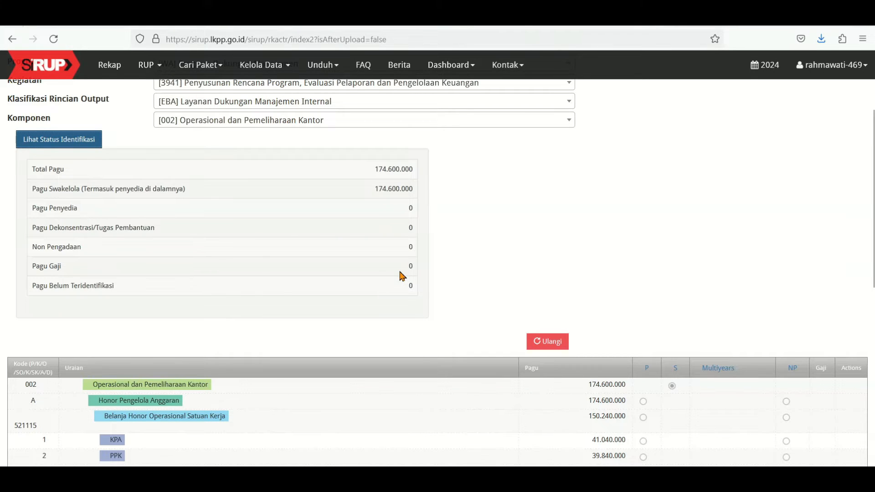
click(68, 141)
scroll(647, 325, down, 3)
scroll(647, 324, up, 2)
scroll(647, 324, up, 2)
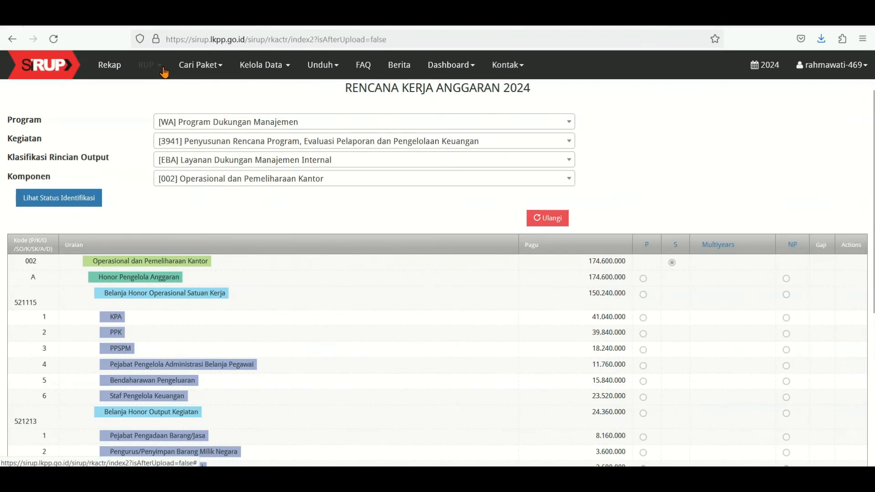
Reopen Rencana Kerja Anggaran and select activity [3944], output classification [EBB] and component [054] Pembangunan/ Renovasi Gedung dan Bangunan.
click(163, 71)
click(180, 105)
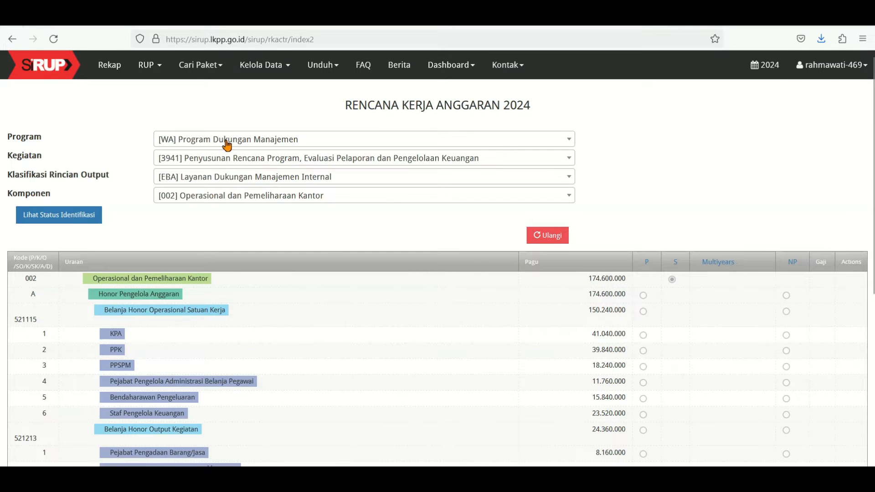
click(227, 158)
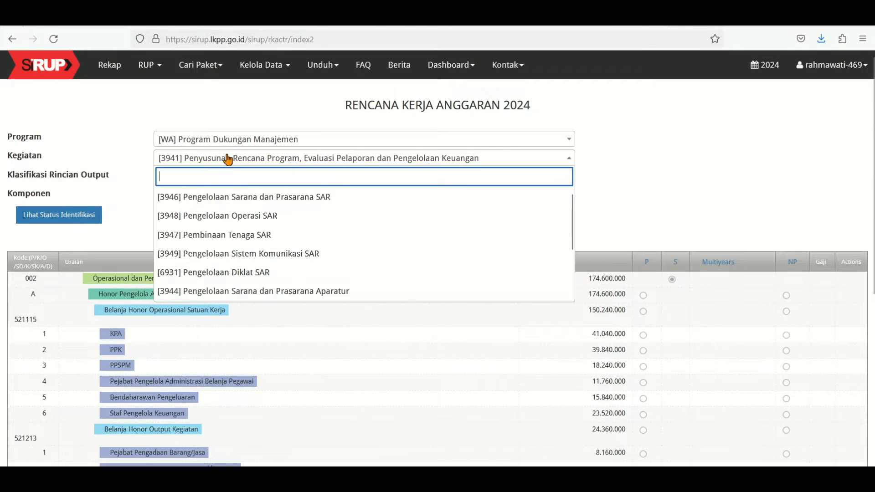
click(240, 292)
click(225, 177)
click(234, 235)
click(251, 195)
click(270, 273)
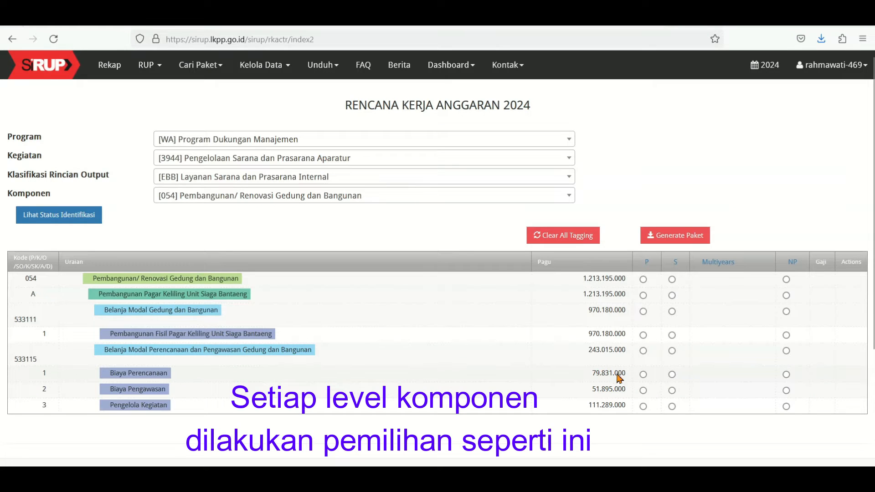
Tag Biaya Perencanaan, Biaya Pengawasan and Pembangunan Fisil Pagar Keliling Unit Siaga Bantaeng as P, and Pengelola Kegiatan as S.
click(643, 374)
click(643, 374)
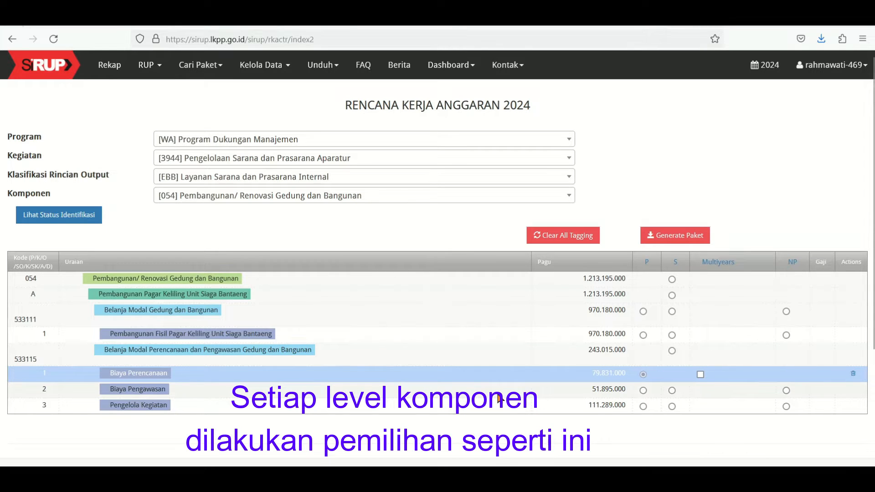
click(643, 391)
click(643, 390)
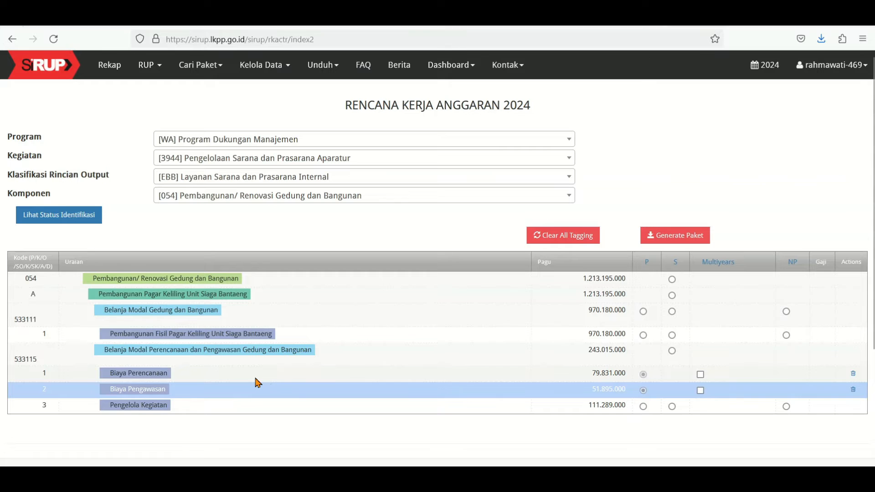
click(673, 407)
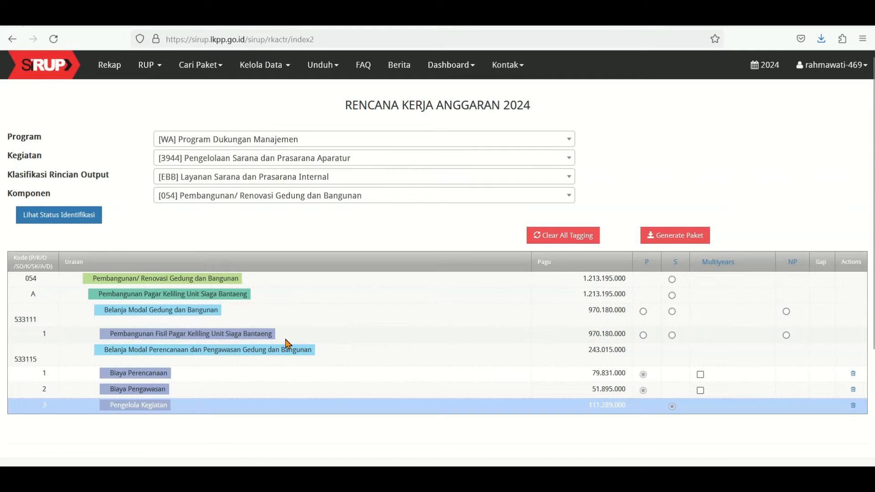
click(643, 335)
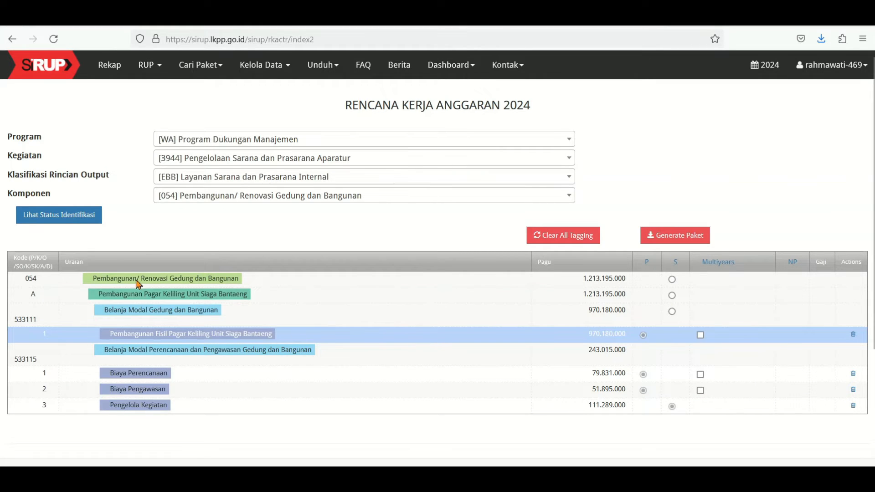
Check the Pagu Belum Teridentifikasi amount in the identification status and generate the packages for component 054.
click(85, 220)
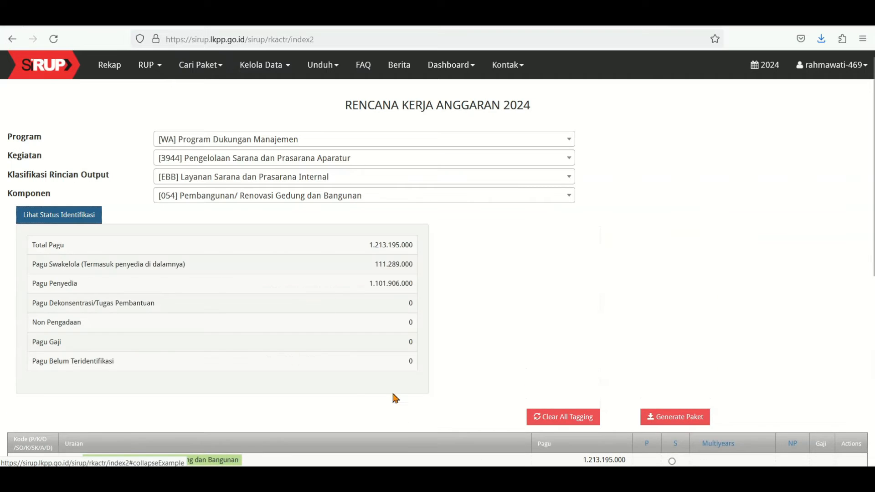
drag(403, 363, 422, 368)
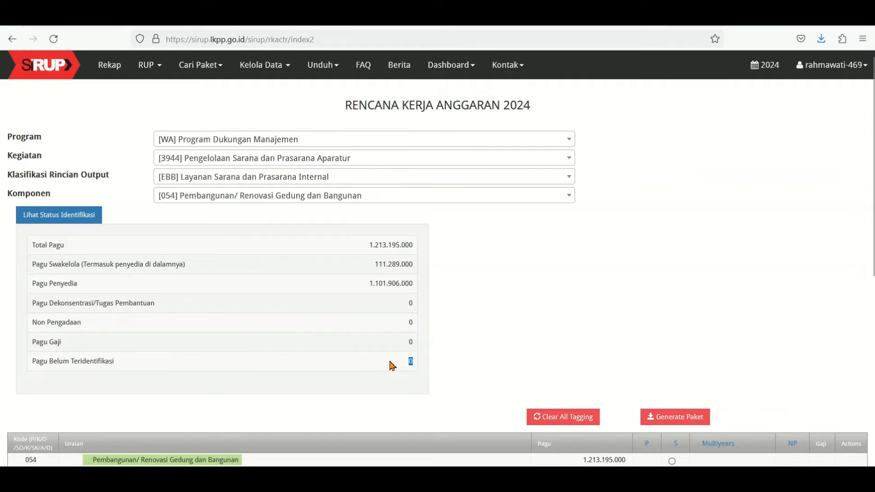
scroll(344, 363, down, 2)
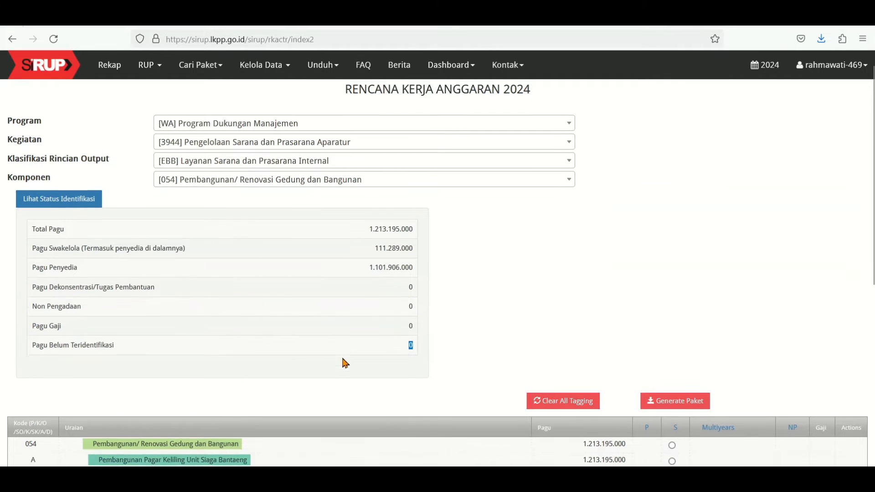
scroll(531, 369, down, 4)
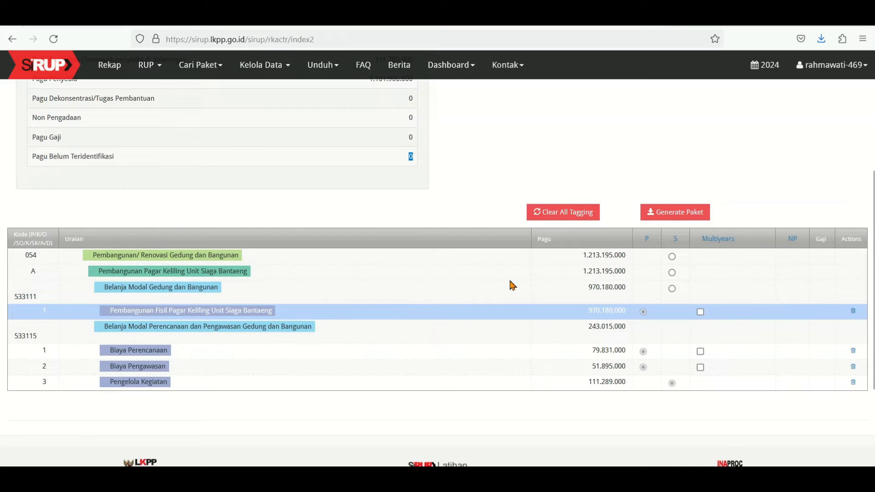
click(680, 212)
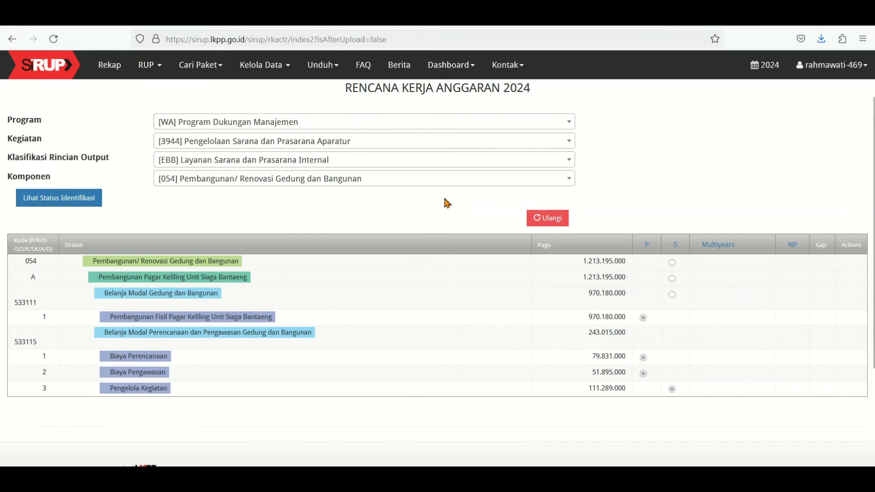
List the Penyedia packages across all programs and components, and open the Biaya Perencanaan package for editing.
click(158, 69)
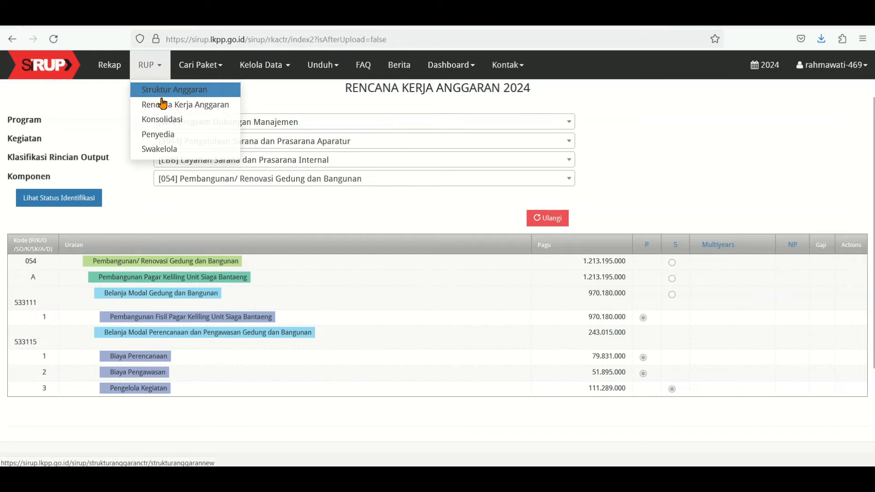
click(174, 145)
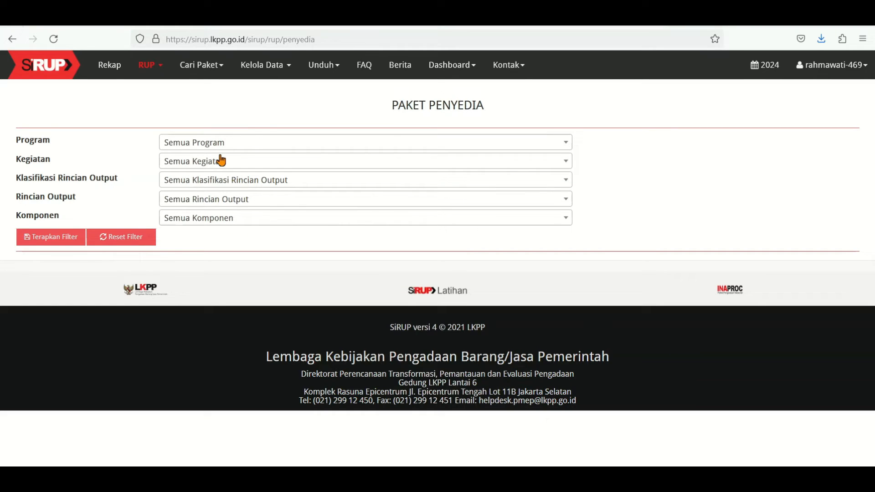
click(62, 246)
scroll(448, 355, down, 2)
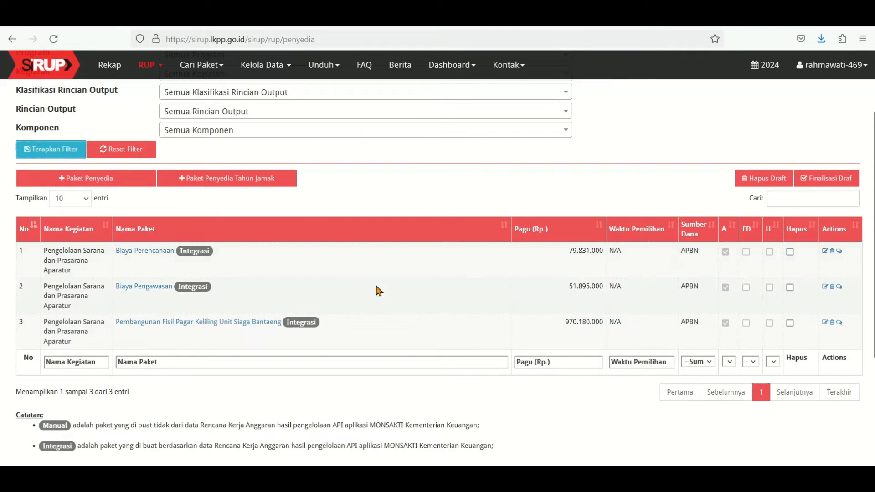
click(825, 254)
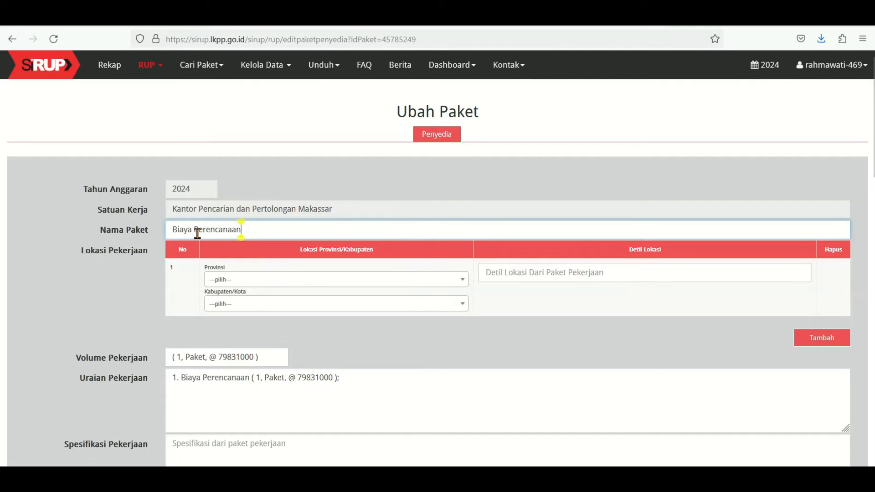
Rename the package Perencanaan Pembangunan Pagar Keliling Unit Siaga SAR Bantaeng and set its location to Sulawesi Selatan, Bantaeng (Kab.), with the site address.
click(195, 229)
key(BackSpace)
key(BackSpace)
key(BackSpace)
key(BackSpace)
key(BackSpace)
key(BackSpace)
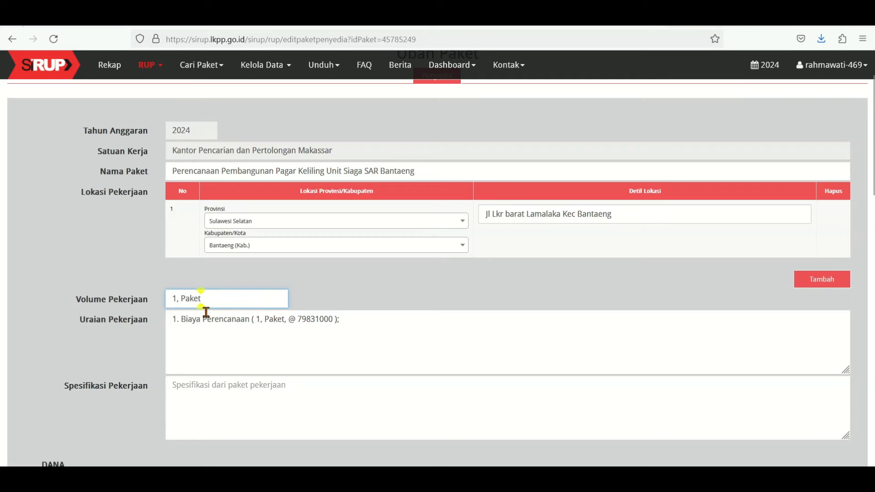
Set the volume to 1 Paket and the work description to "Merencanakan RAB dan Detail Engineering Design (DED) Pagar Keliling Unit Siaga SAR Bantaeng".
click(179, 298)
key(BackSpace)
click(181, 324)
key(ctrl+a)
text(Merencanakan RAB dan Detail Engineering Design (DED) Pagar Keliling Unit Siaga SAR Bantaeng)
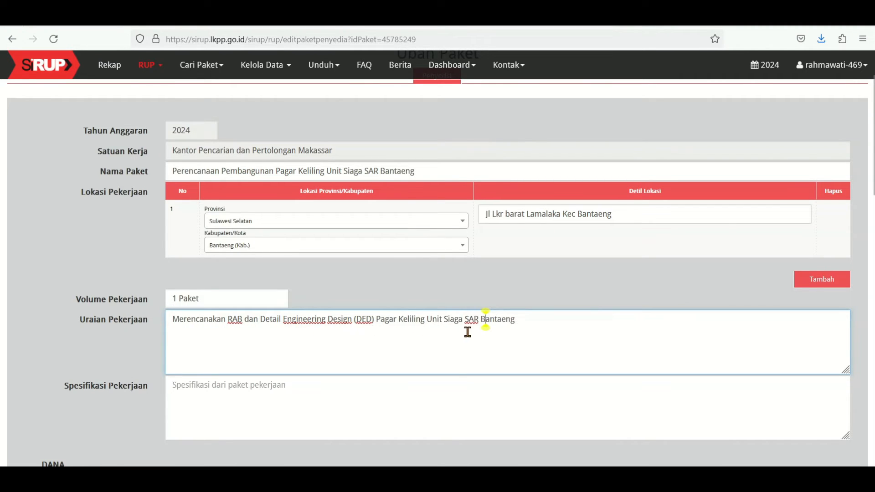
Reuse the full Uraian Pekerjaan text as the Spesifikasi Pekerjaan.
scroll(319, 406, down, 1)
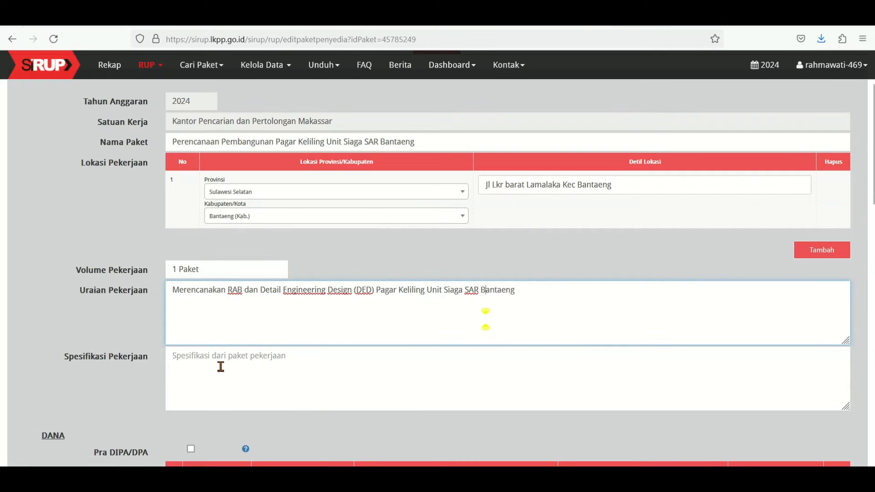
click(221, 367)
scroll(219, 365, down, 1)
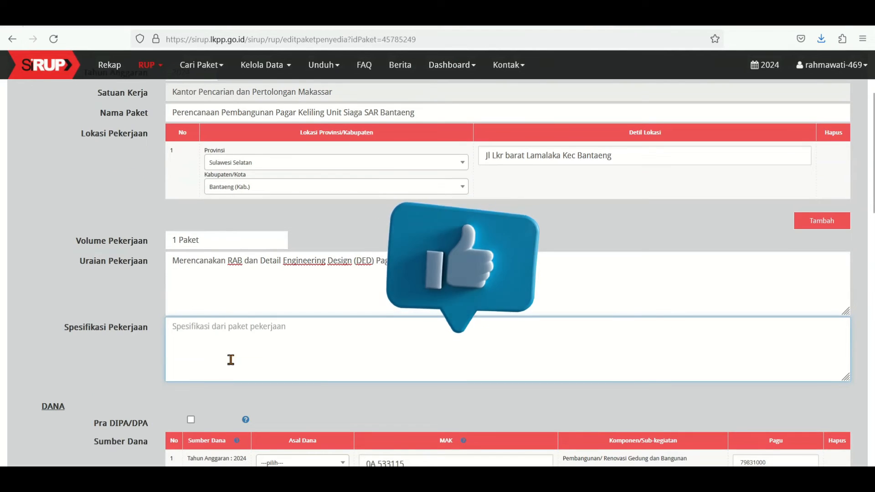
drag(173, 261, 519, 271)
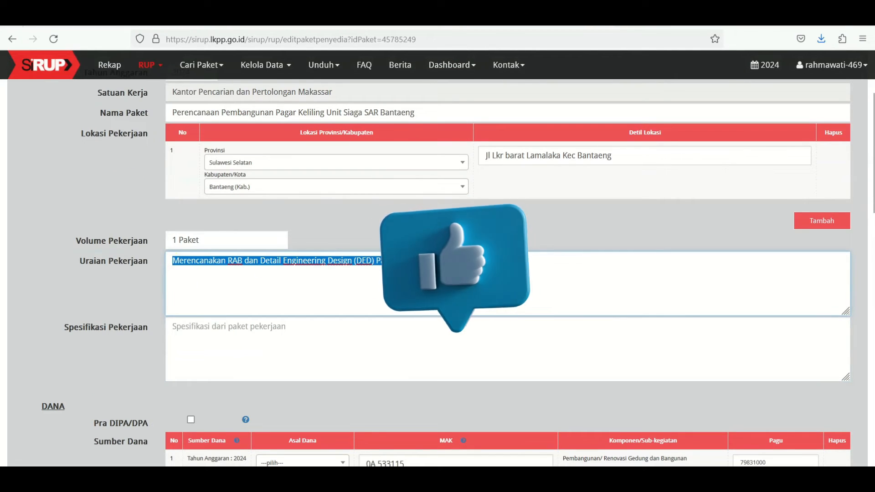
click(228, 338)
text(Merencanakan RAB dan Detail Engineering Design (DED) Pagar Keliling Unit Siaga SAR Bantaeng)
Read the help note explaining the Pra DIPA/DPA category in the funding section.
scroll(228, 339, down, 3)
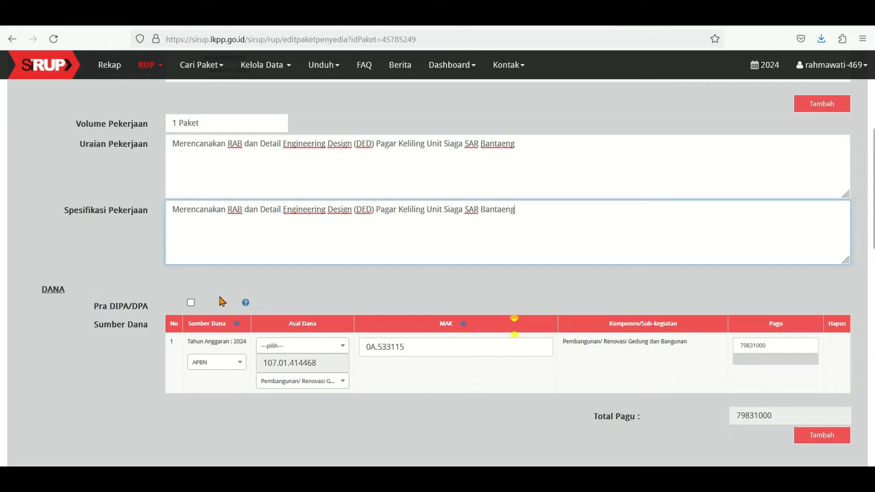
click(248, 304)
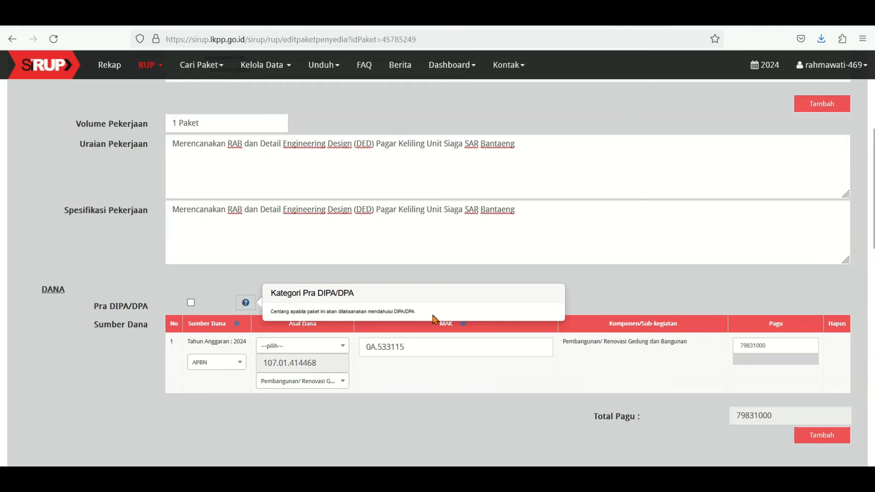
click(240, 285)
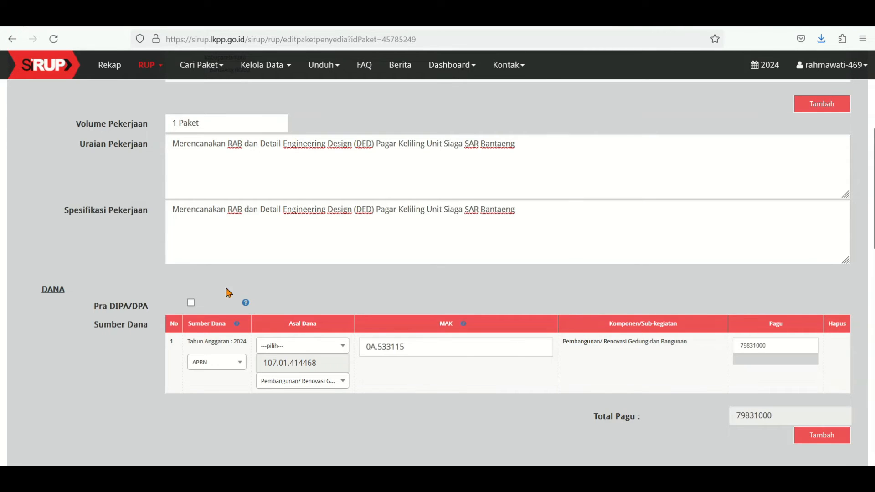
Set the Asal Dana of the APBN funding line to A - RUPIAH MURNI (RM) and refresh its Pagu amount.
scroll(226, 277, down, 2)
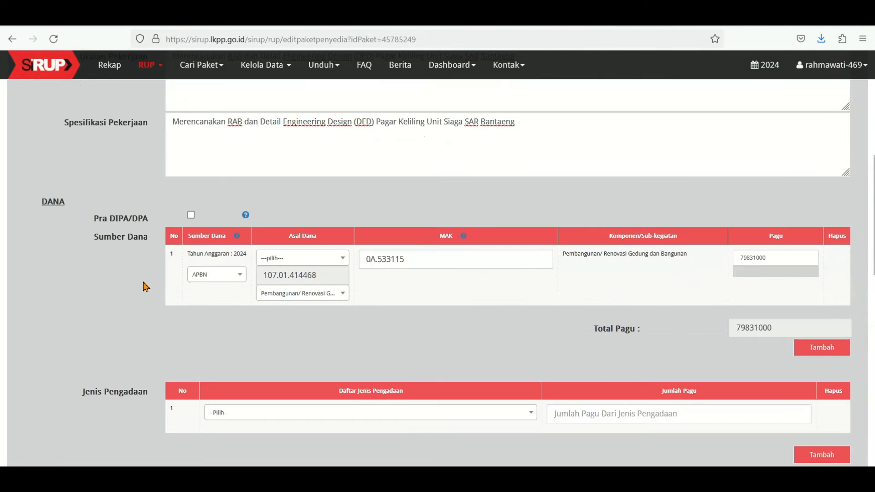
click(279, 262)
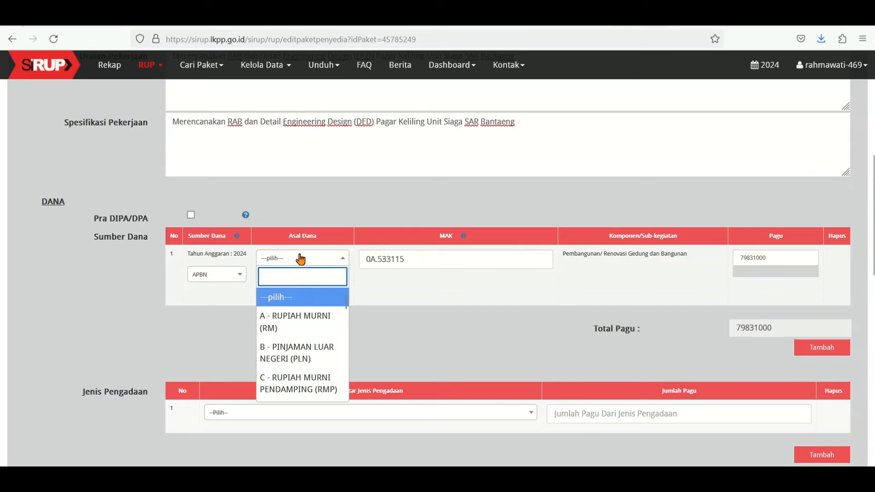
click(303, 322)
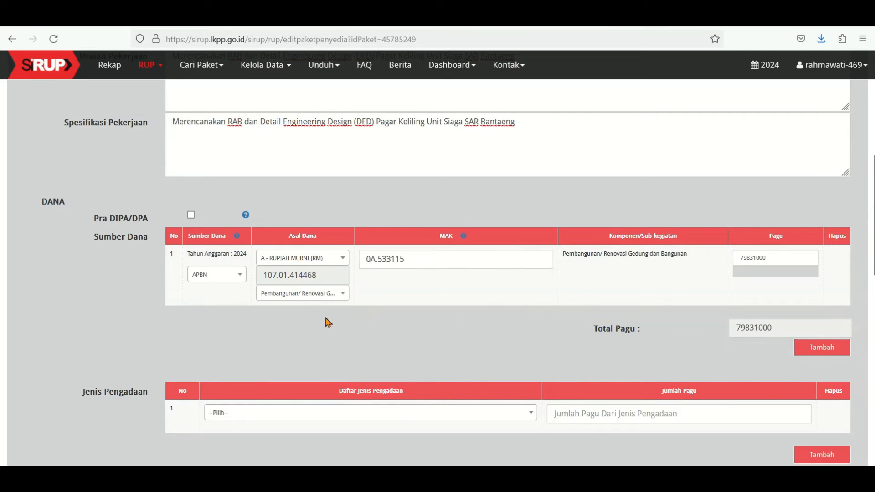
click(781, 263)
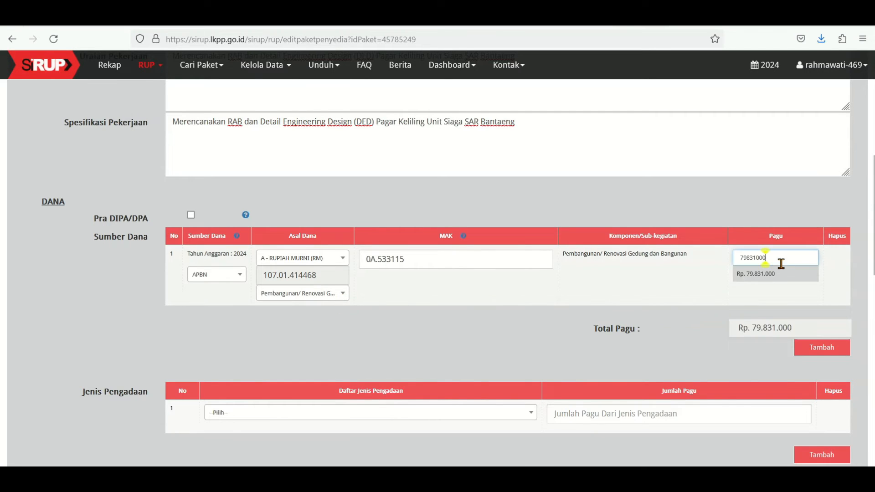
Set Jenis Pengadaan to Jasa Konsultansi with an amount of 79831000, and mark Produk Dalam Negeri and Usaha Kecil/Koperasi as Ya.
scroll(152, 318, down, 3)
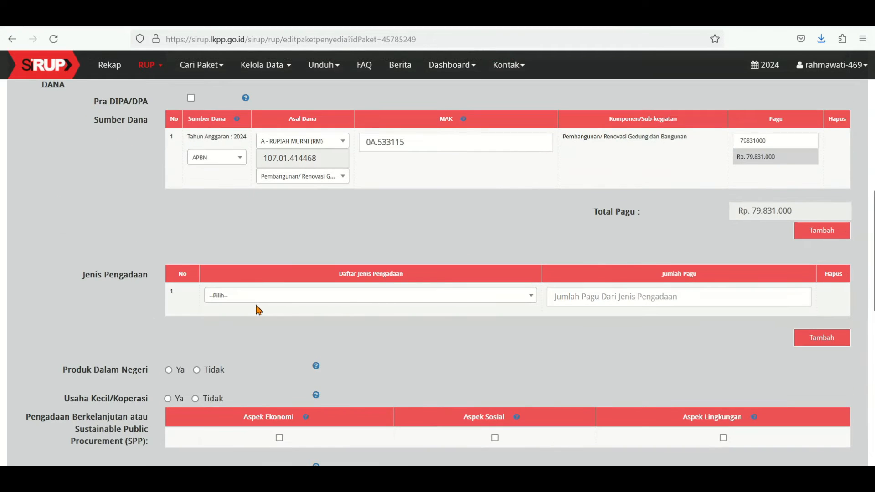
click(257, 304)
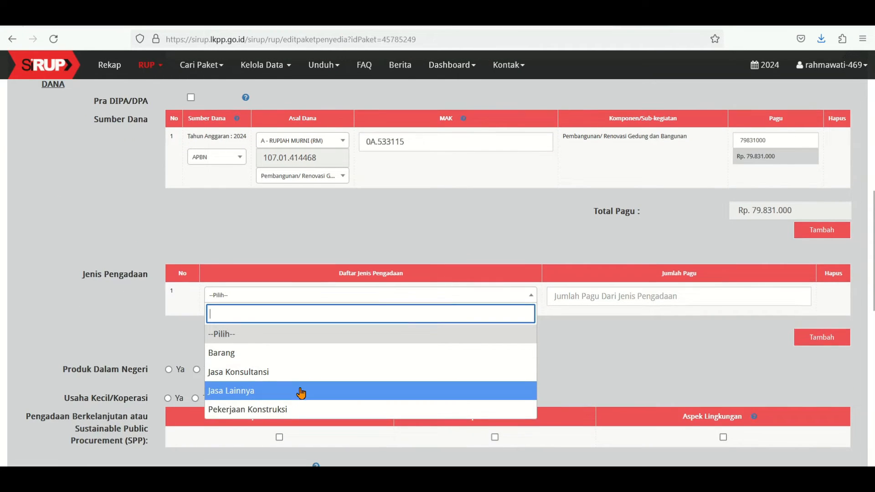
scroll(331, 351, down, 2)
scroll(330, 350, down, 1)
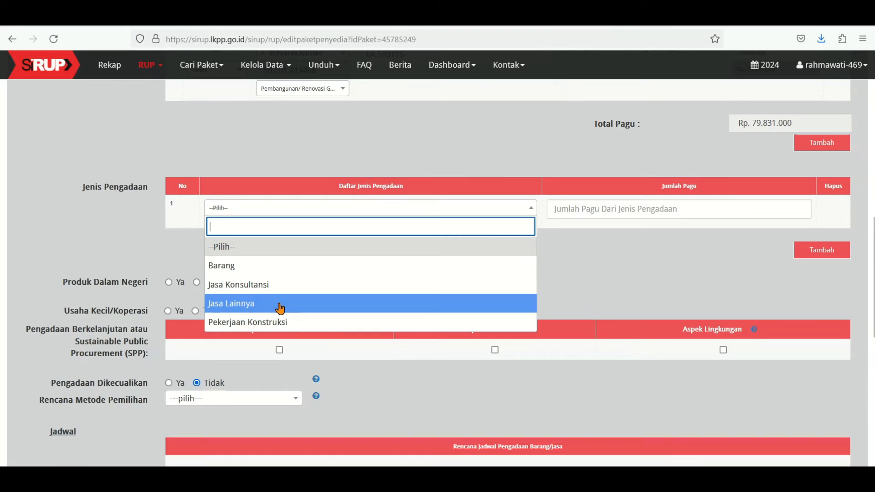
click(254, 287)
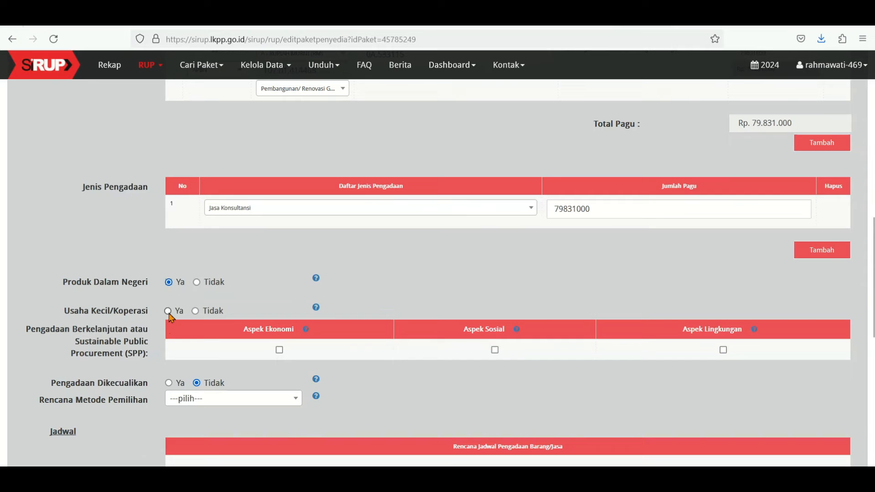
Read the Pengadaan Dikecualikan help note and set Rencana Metode Pemilihan to Pengadaan Langsung.
scroll(246, 342, down, 2)
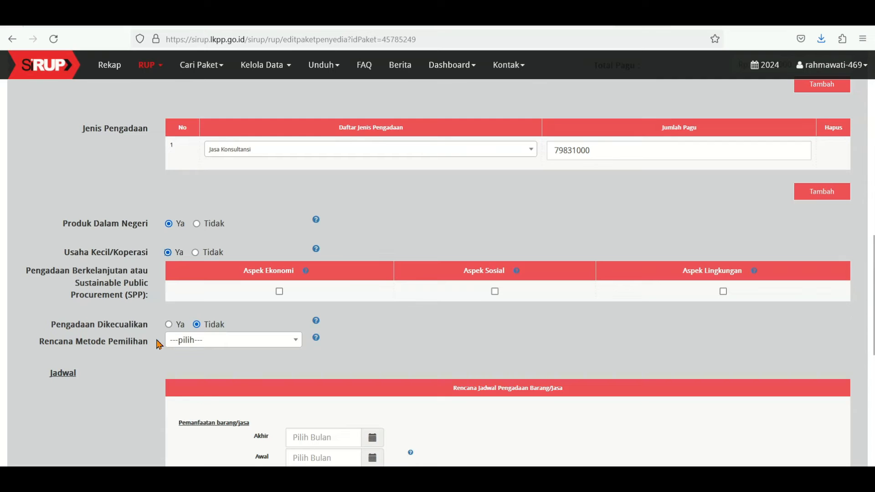
click(316, 321)
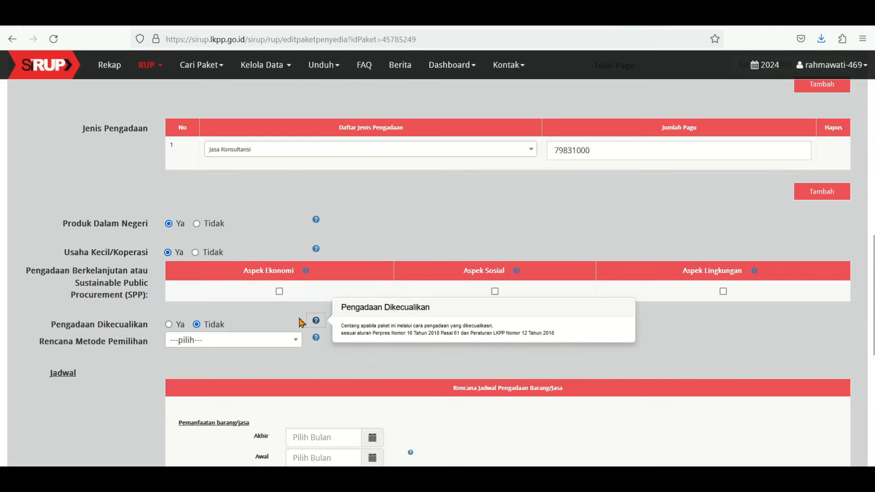
click(179, 342)
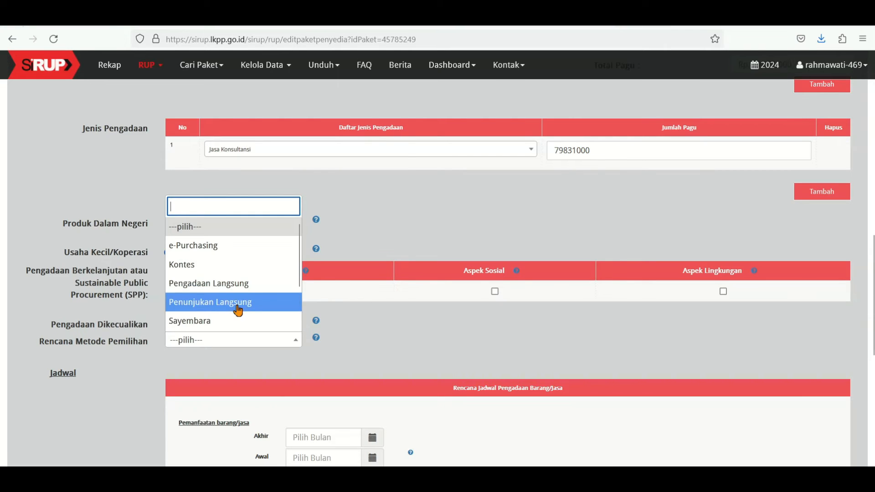
click(234, 287)
Schedule Pemanfaatan for 2024-02 to 2024-06, Pelaksanaan Kontrak for 2024-01 to 2024-03 and Pemilihan Penyedia for 2024-01, and save the package.
scroll(218, 210, down, 5)
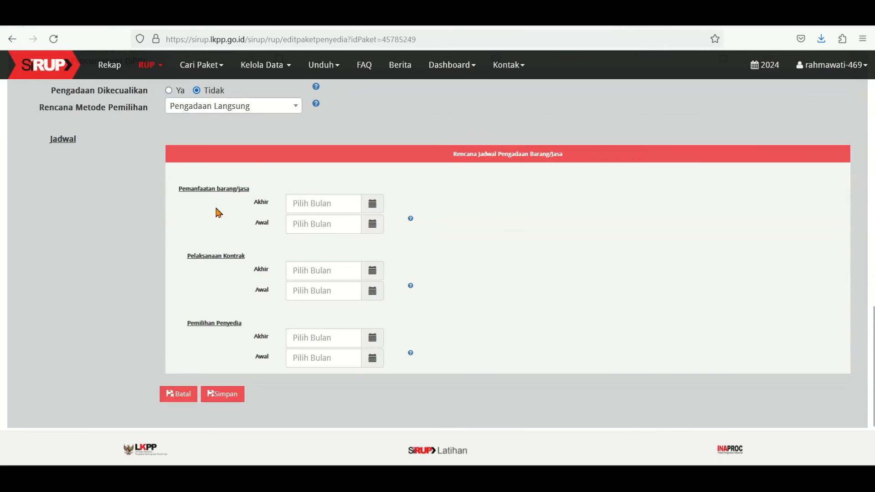
click(372, 204)
click(347, 292)
click(372, 224)
click(344, 274)
click(372, 271)
click(378, 321)
click(372, 290)
click(373, 358)
scroll(437, 287, up, 3)
scroll(439, 288, down, 3)
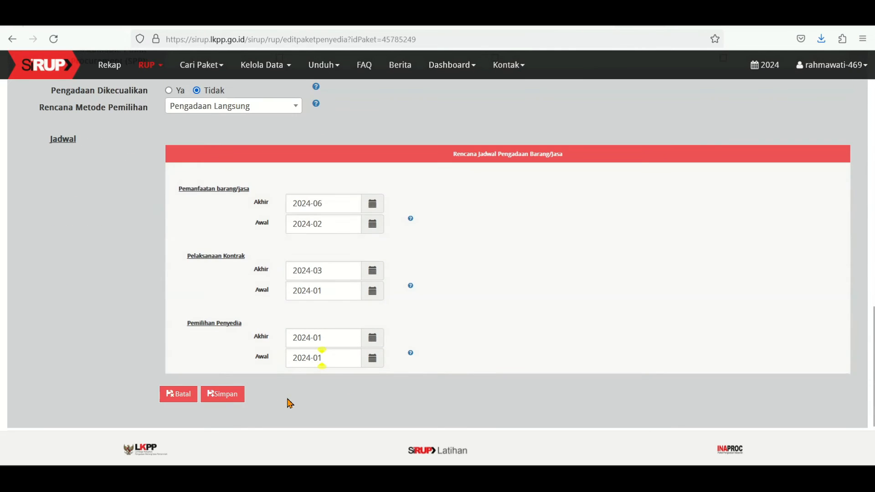
click(224, 401)
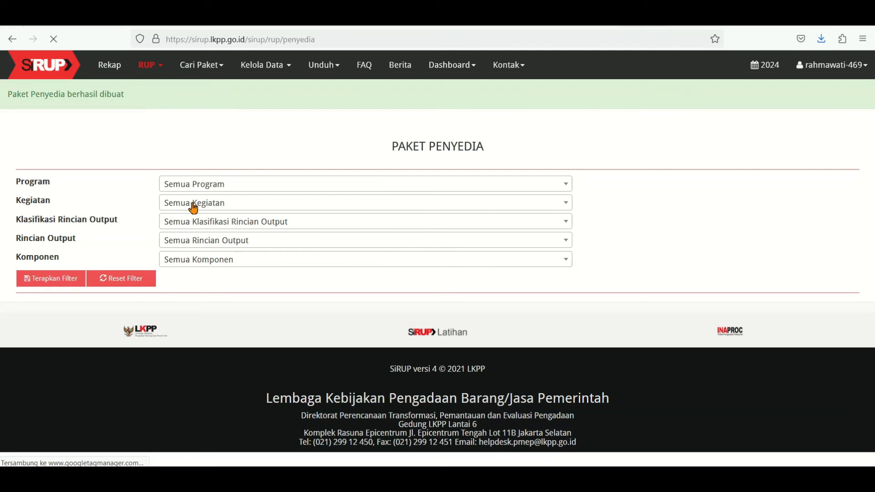
List the Penyedia packages again, mark Perencanaan Pembangunan Pagar Keliling Unit Siaga SAR Bantaeng as FD and finalize that draft.
click(66, 285)
click(66, 285)
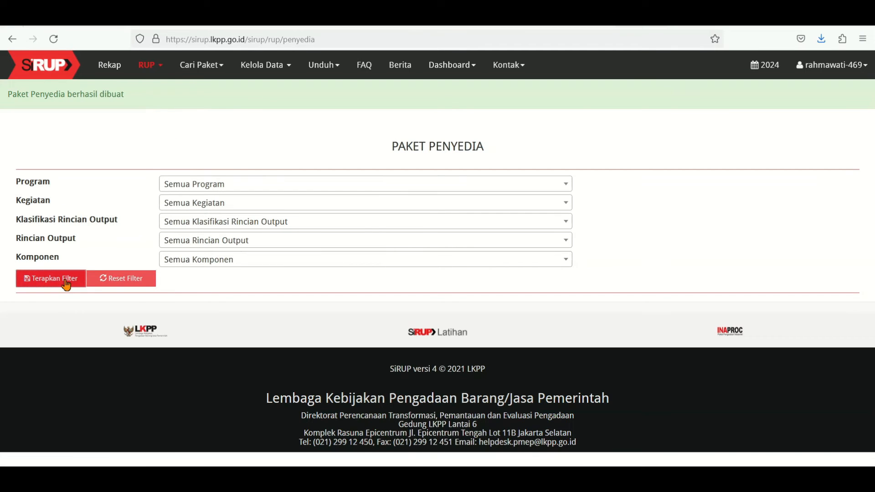
scroll(528, 354, down, 3)
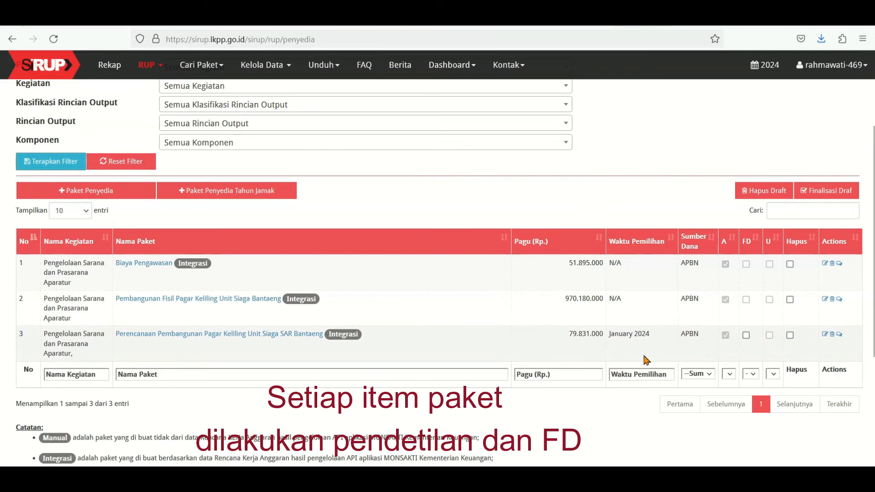
click(746, 336)
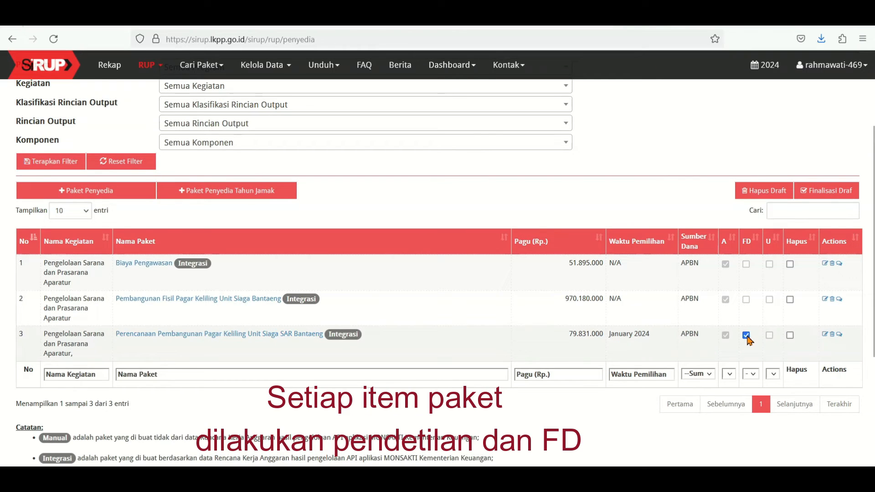
click(816, 191)
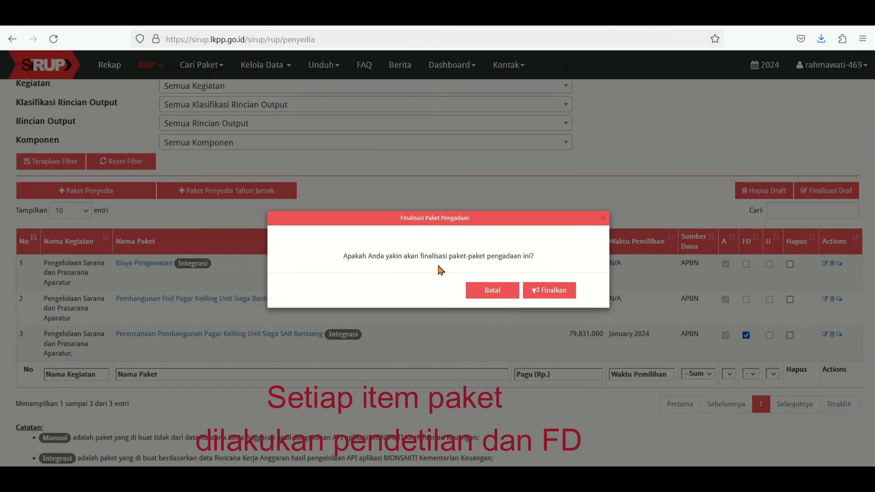
click(554, 291)
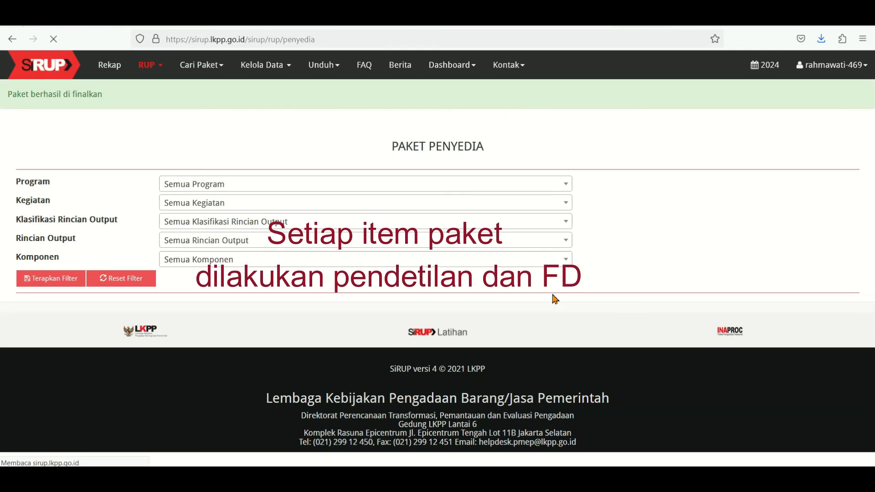
Redisplay the Penyedia package list and check the FD status of the Perencanaan Pembangunan Pagar Keliling package.
click(46, 278)
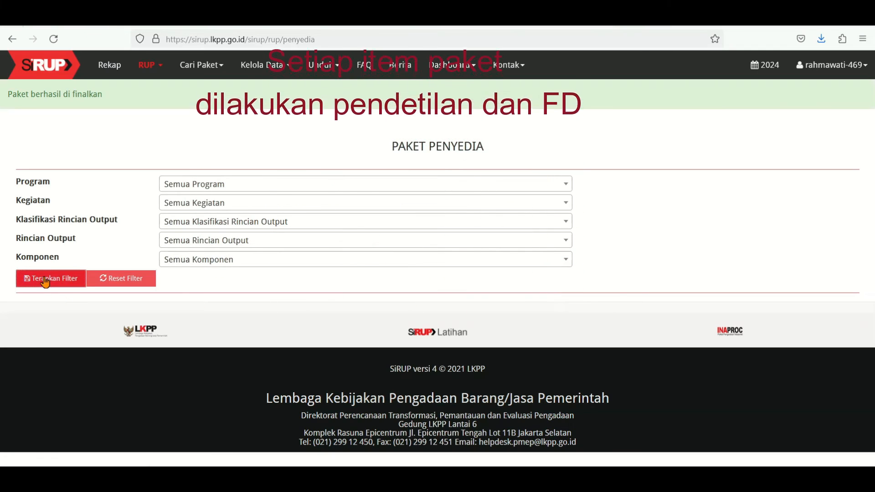
scroll(750, 380, down, 2)
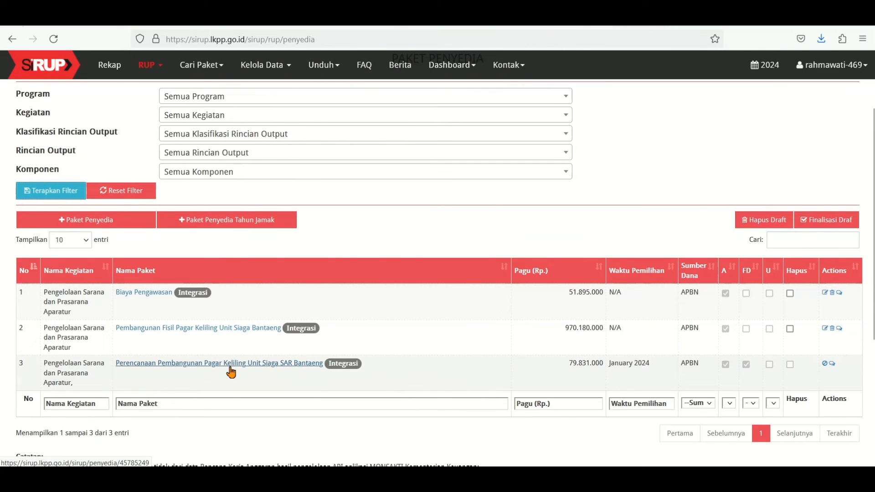
click(748, 364)
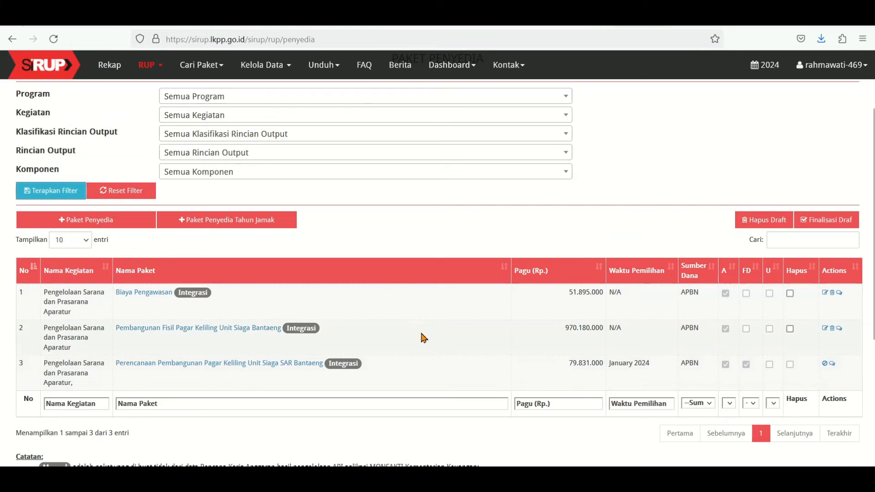
scroll(425, 316, up, 2)
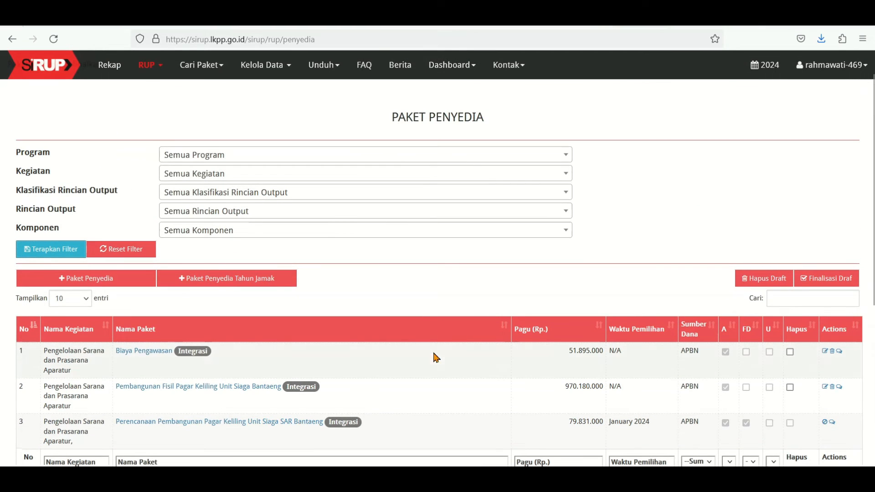
Switch from the Penyedia packages to the Swakelola packages and list all of them.
scroll(420, 315, down, 3)
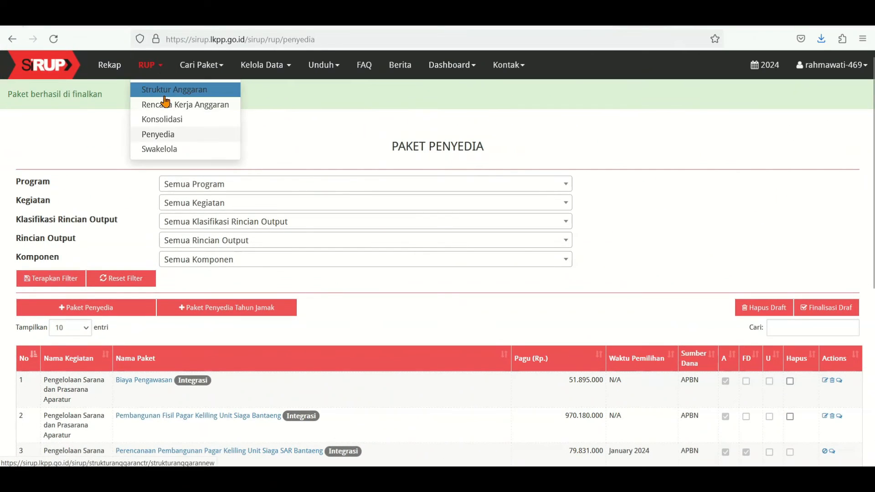
click(168, 150)
click(54, 245)
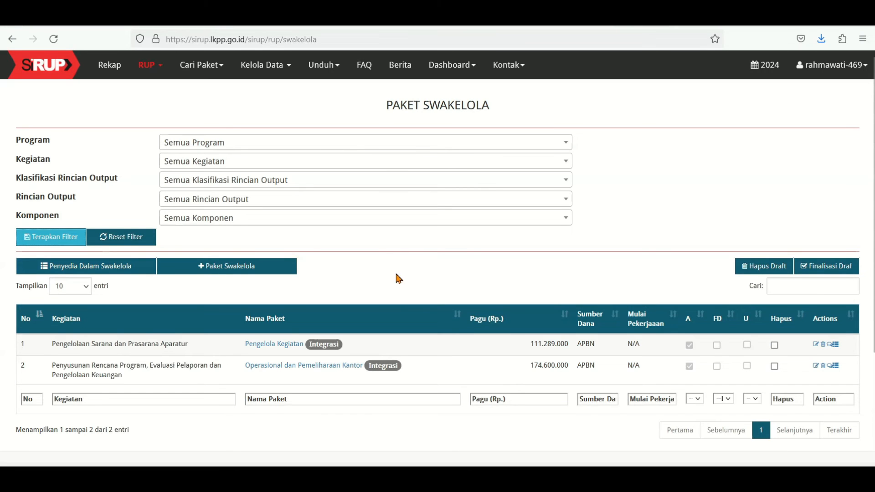
scroll(432, 273, down, 2)
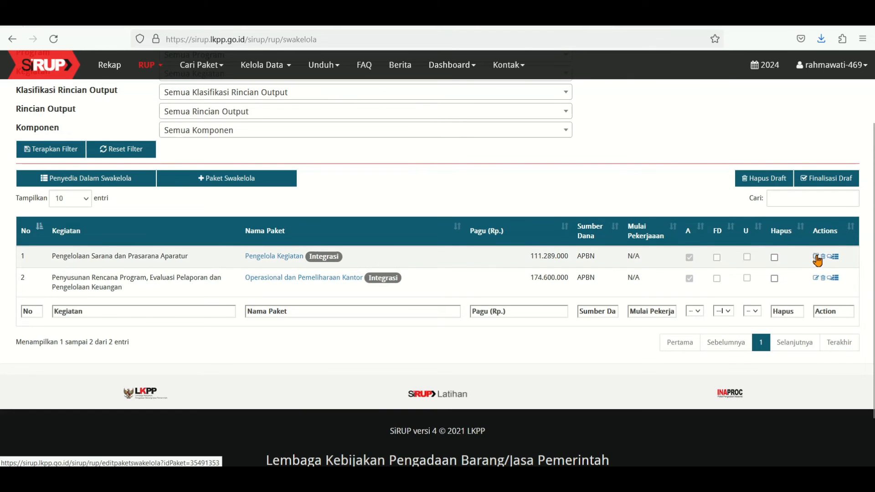
Open the Pengelola Kegiatan self-managed package for editing and read the help note on Tipe Swakelola.
click(215, 268)
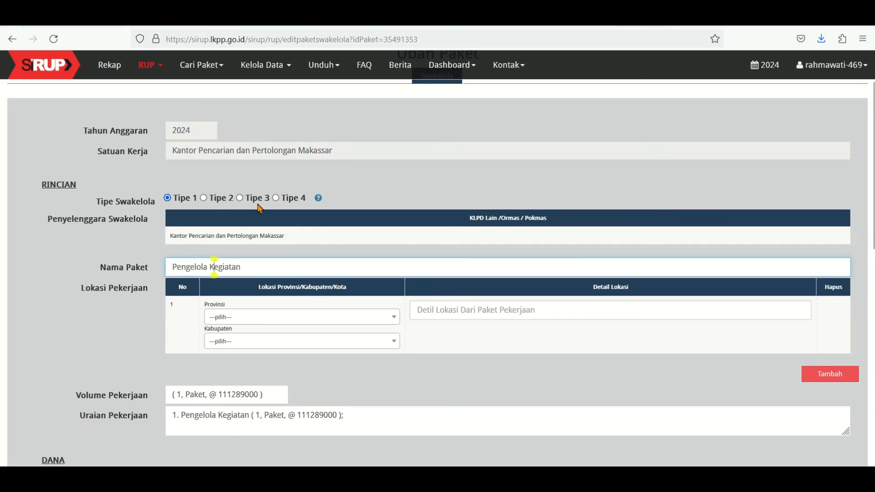
click(319, 199)
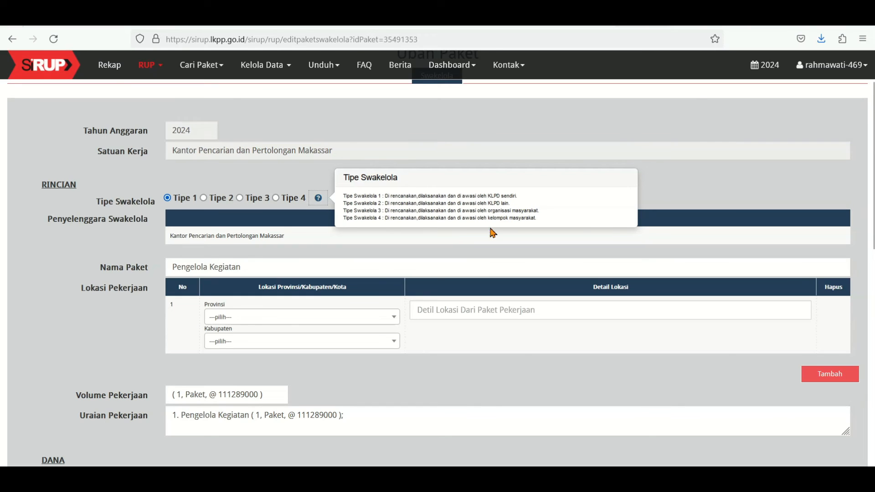
click(299, 177)
Set Nama Paket and Uraian Pekerjaan to Pengelola Kegiatan Pembangunan Pagar Keliling Unit Siaga SAR Bantaeng, volume to 1,Paket and location to Bantaeng (Kab.), Sulawesi Selatan with street detail.
click(202, 270)
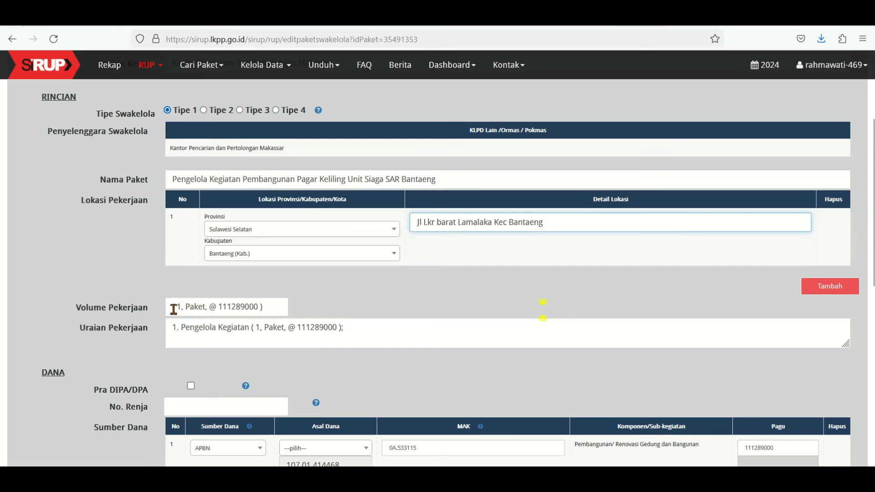
click(173, 308)
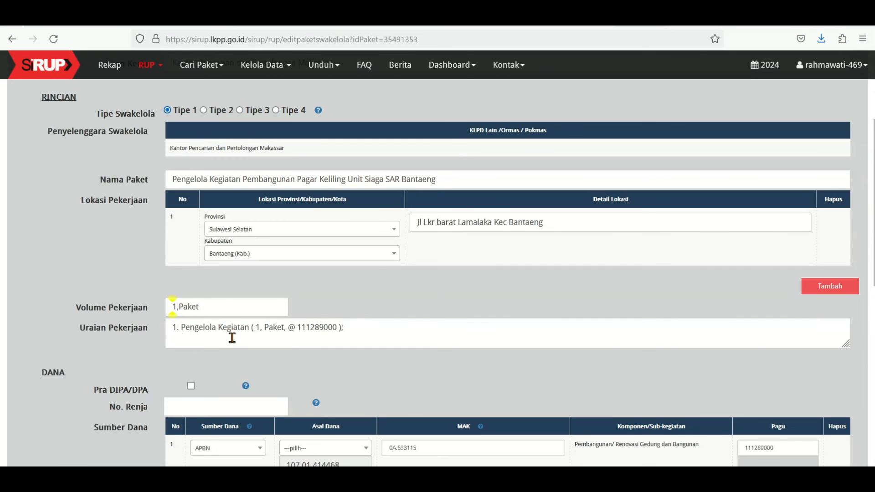
click(183, 332)
key(BackSpace)
key(BackSpace)
key(BackSpace)
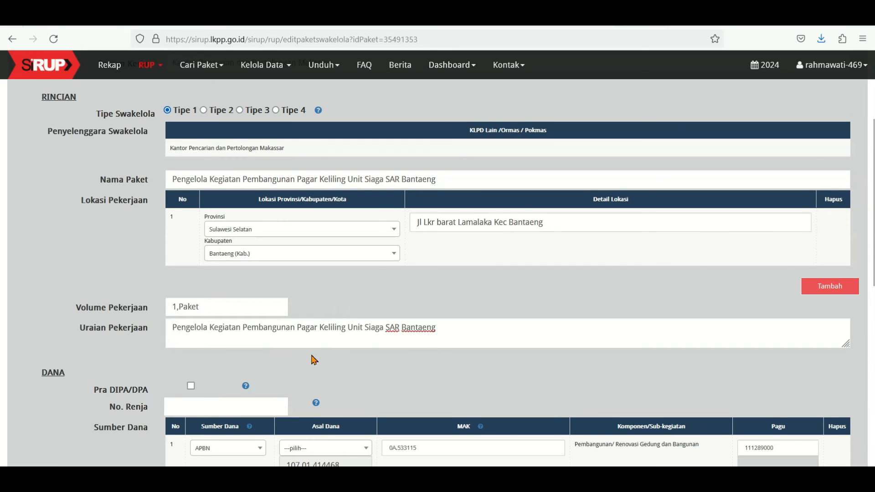
Set the Asal Dana of the package's APBN funding source to A - RUPIAH MURNI (RM).
scroll(313, 359, down, 2)
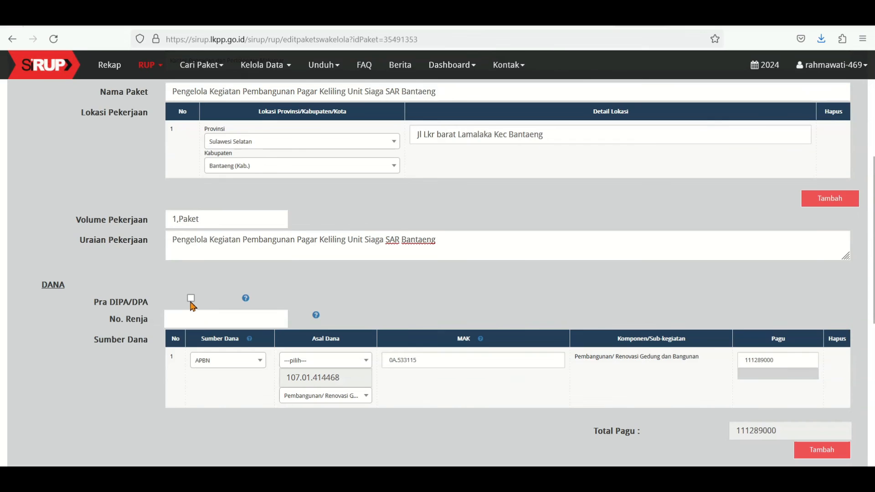
scroll(173, 315, down, 1)
click(319, 331)
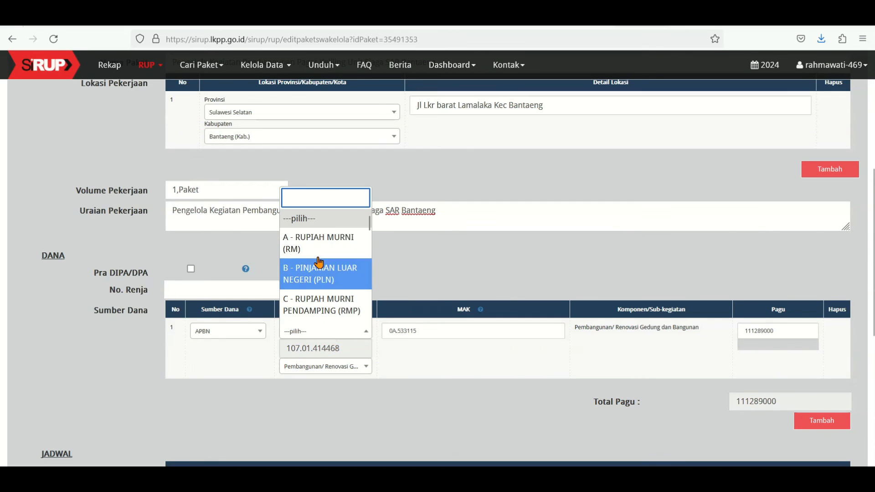
click(319, 251)
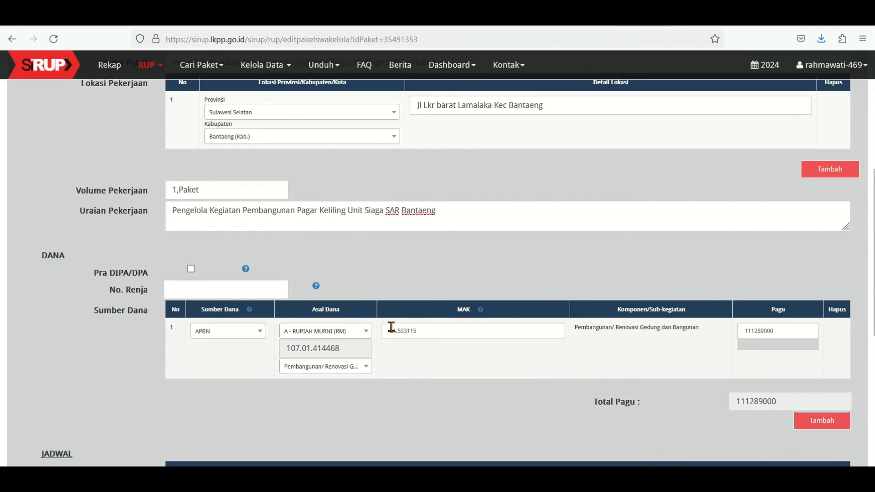
Schedule Pelaksanaan Pekerjaan with 2024-12 as Akhir and 2024-01 as Awal.
scroll(408, 339, down, 3)
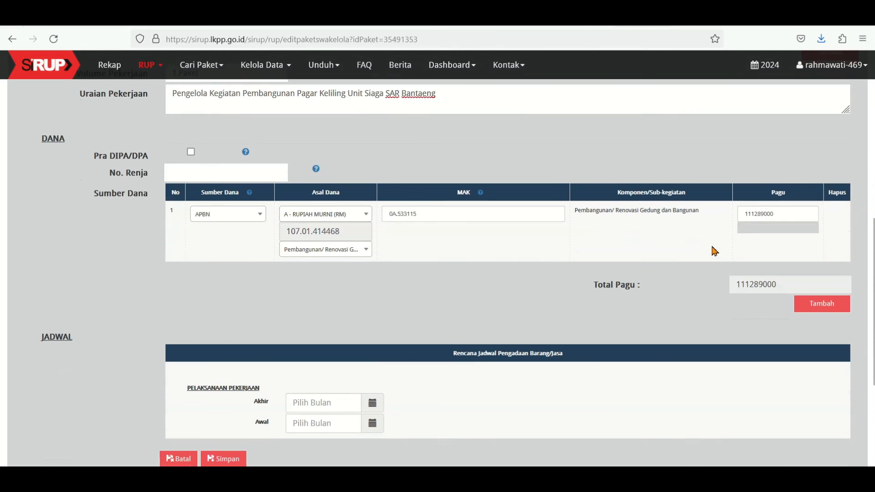
scroll(321, 338, down, 2)
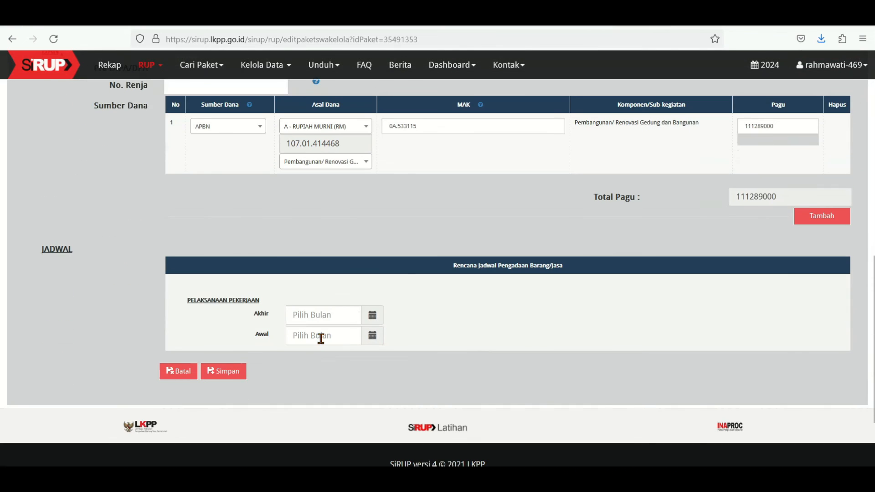
scroll(274, 310, down, 2)
scroll(319, 332, up, 2)
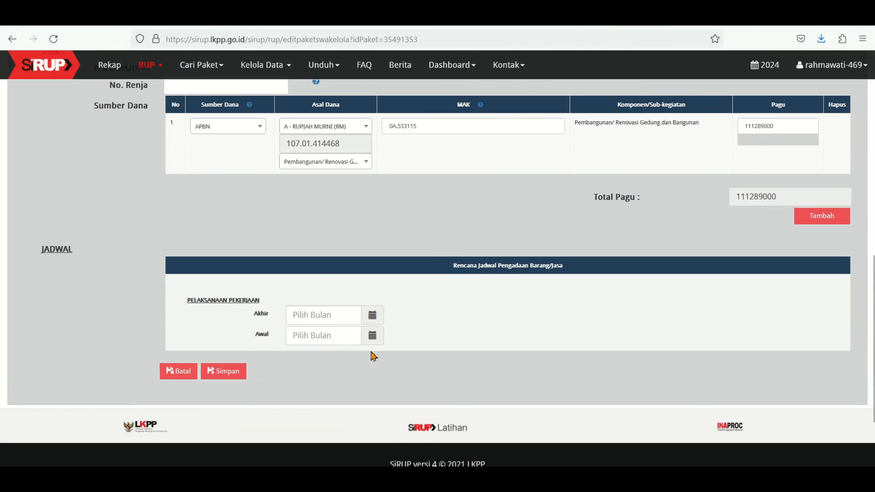
click(375, 316)
click(377, 248)
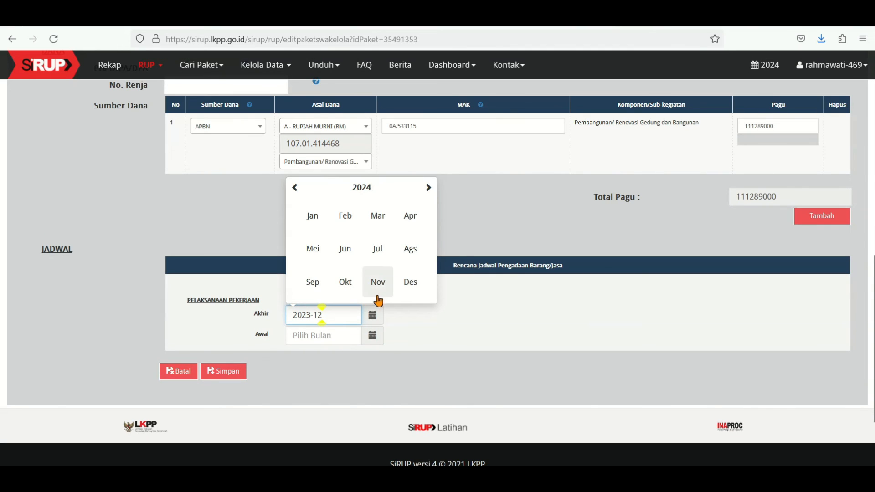
click(409, 286)
click(372, 336)
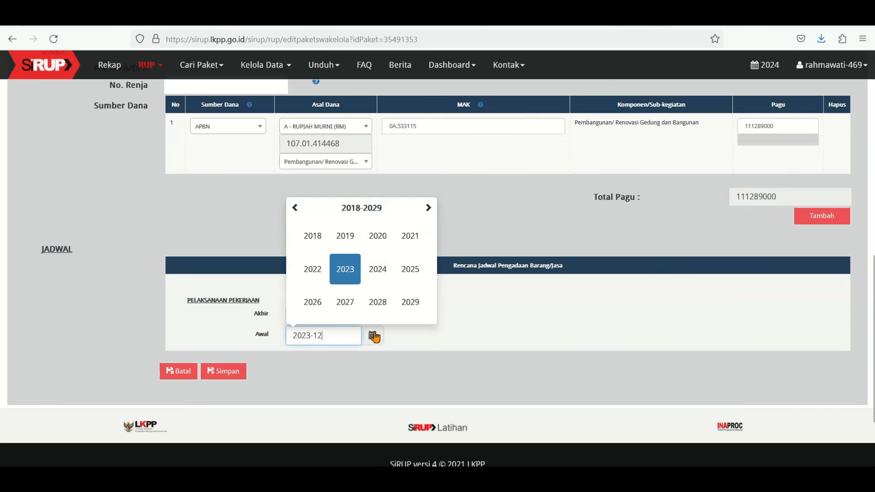
click(370, 272)
click(313, 236)
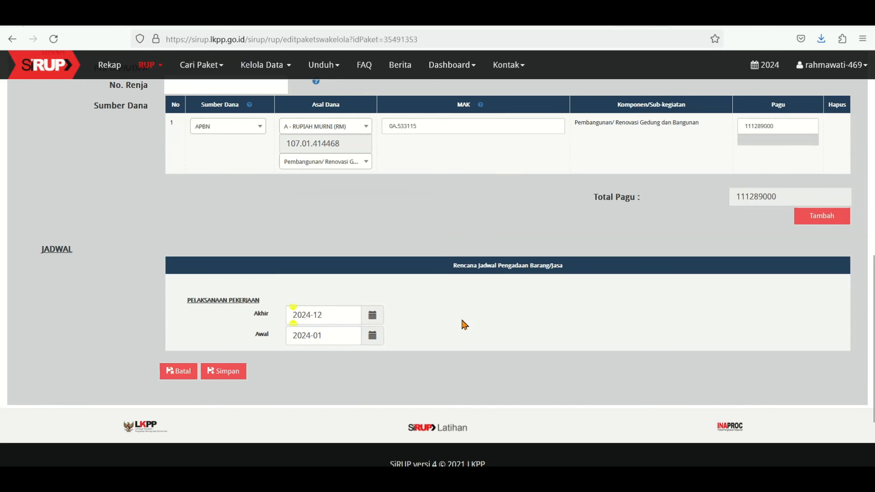
Review the completed details, funding and schedule of the Swakelola package and save it.
scroll(429, 298, up, 9)
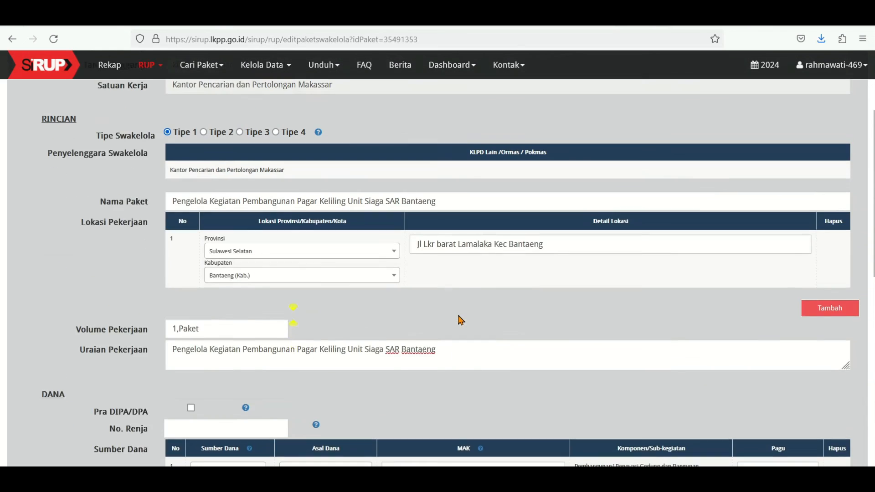
scroll(458, 321, down, 9)
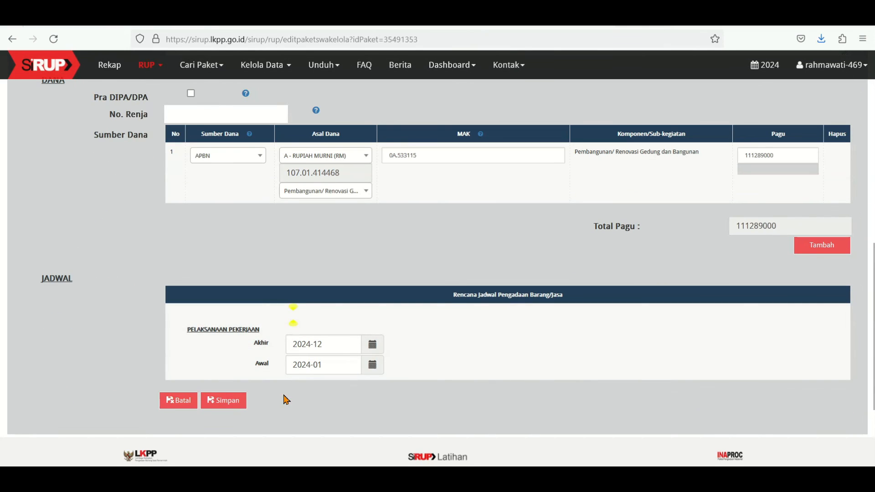
click(227, 401)
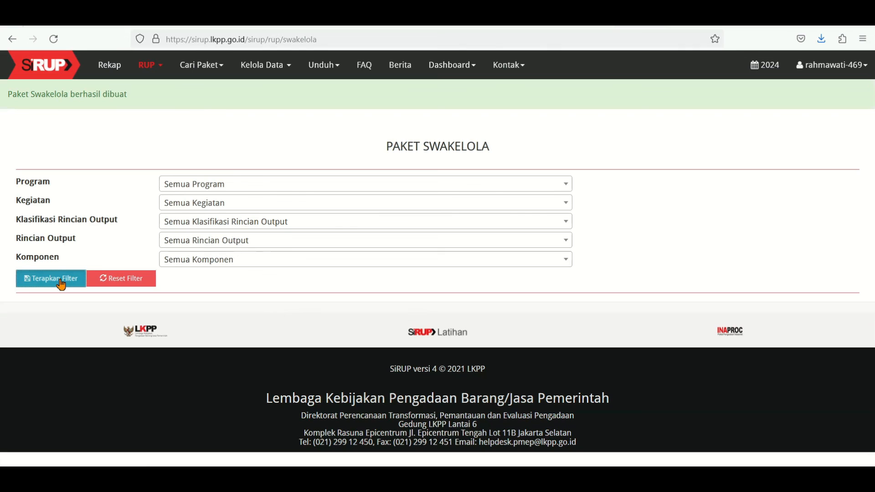
List the Swakelola packages again, mark Pengelola Kegiatan Pembangunan Pagar Keliling Unit Siaga SAR Bantaeng as FD and finalize that draft.
click(62, 285)
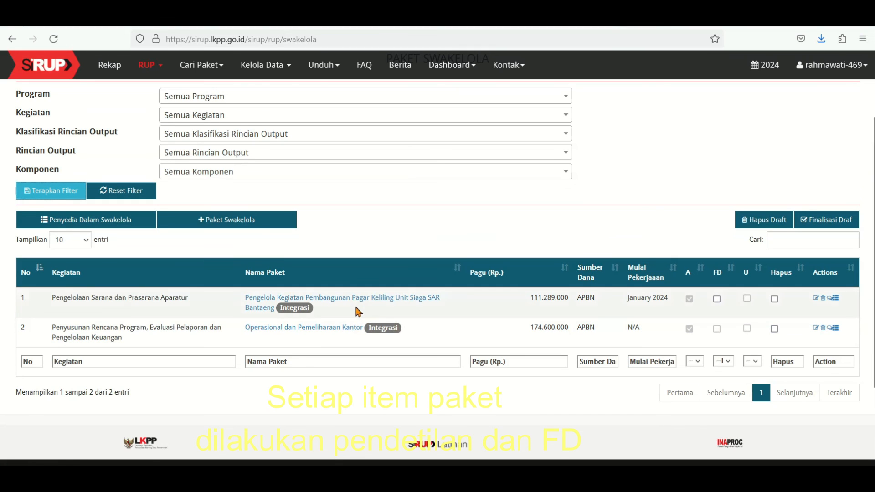
click(717, 300)
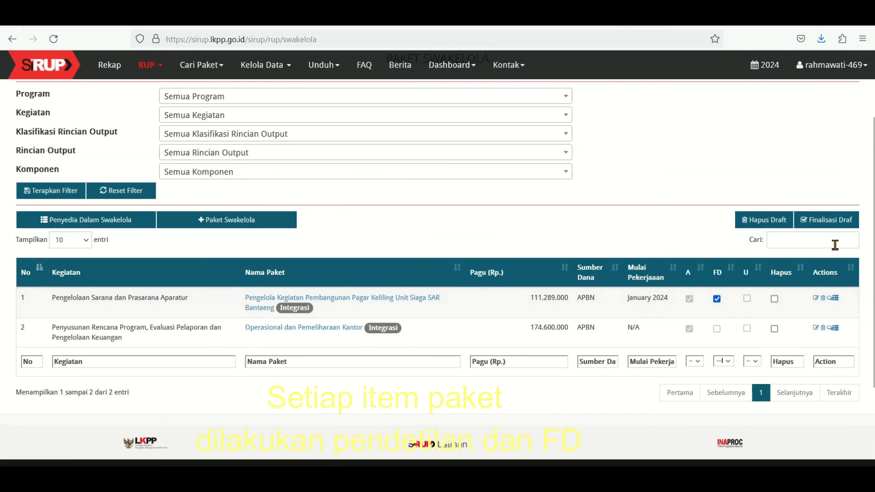
click(834, 224)
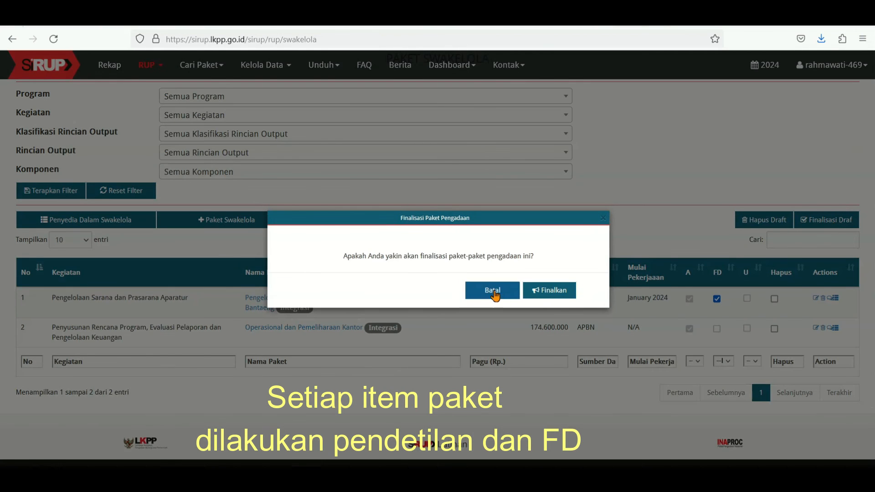
click(556, 291)
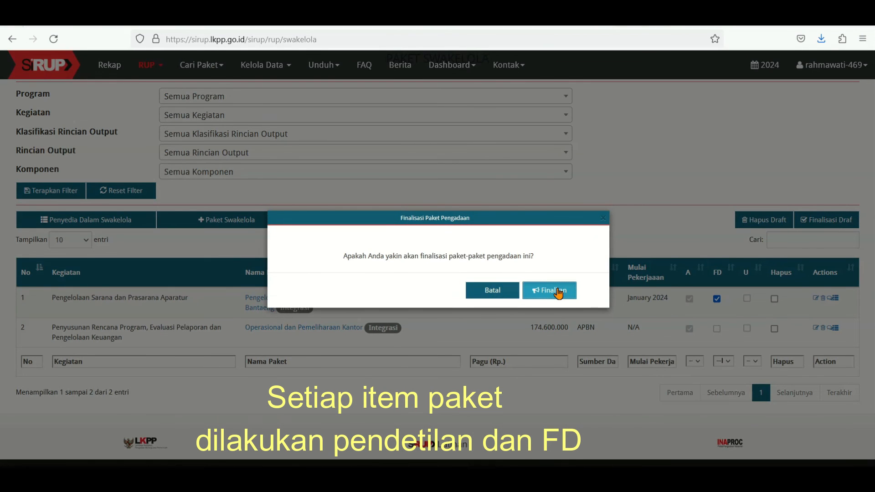